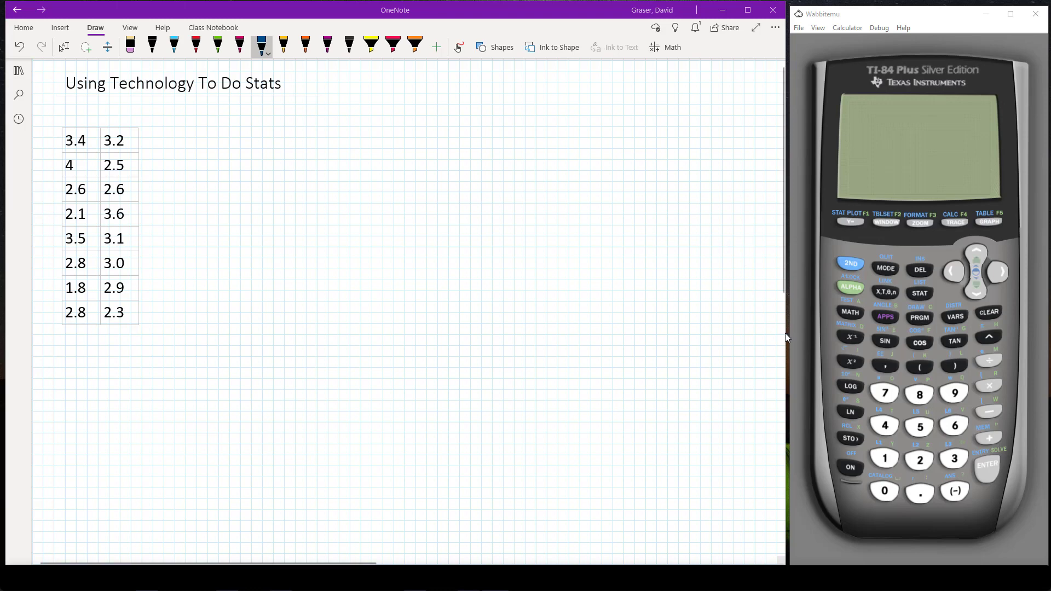
Turn on the calculator, open the STAT list editor and clear the old values from L1.
left_click(851, 469)
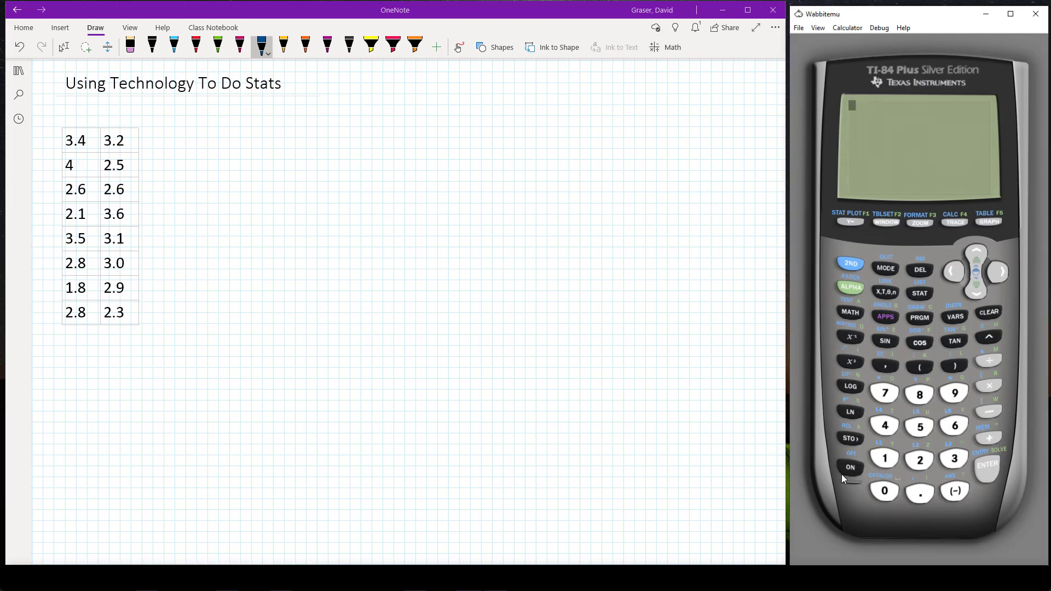
left_click(919, 294)
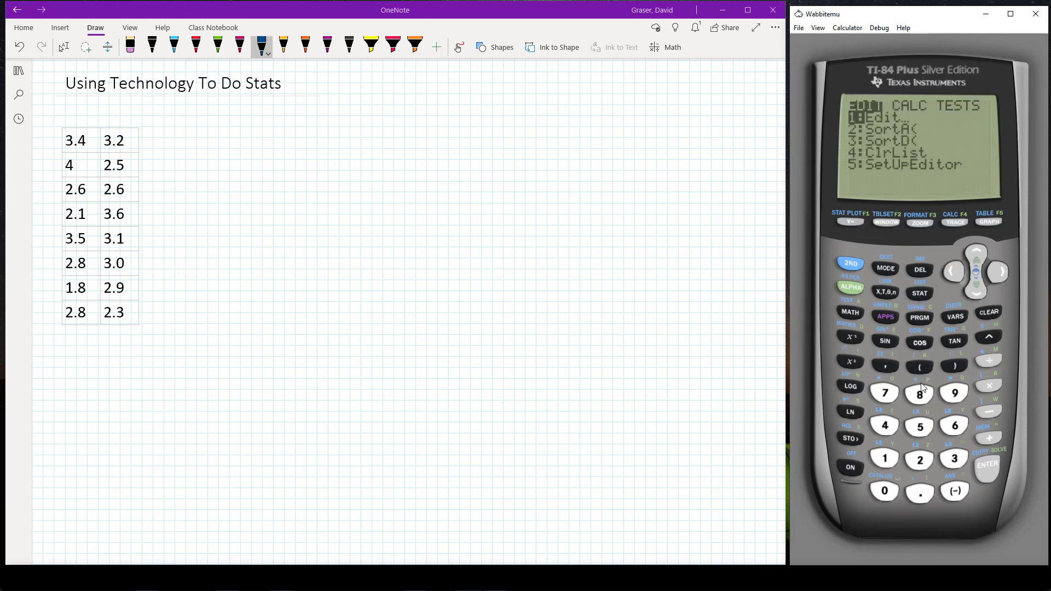
left_click(983, 464)
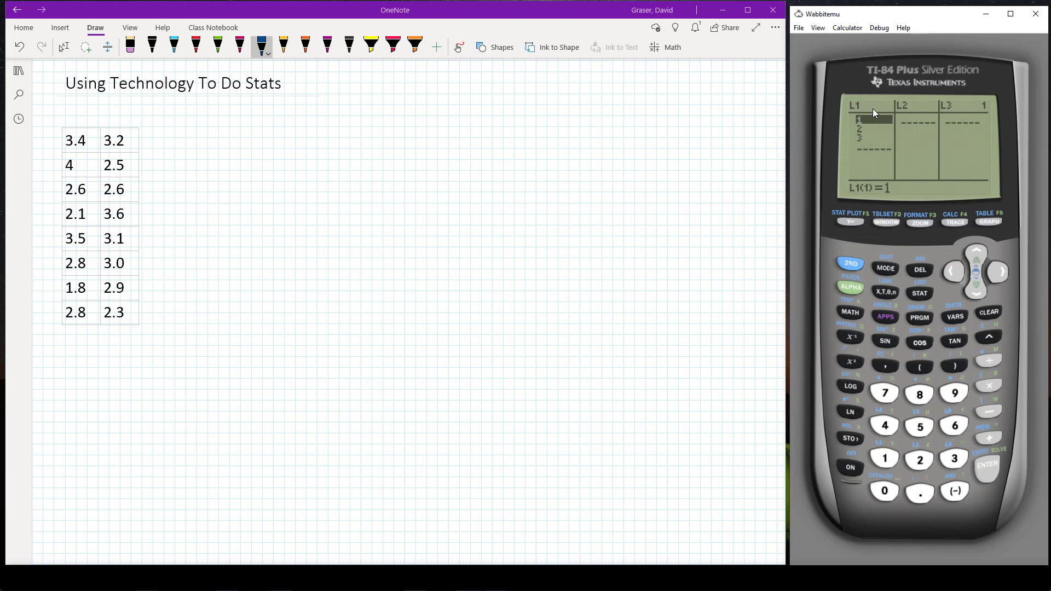
left_click(972, 249)
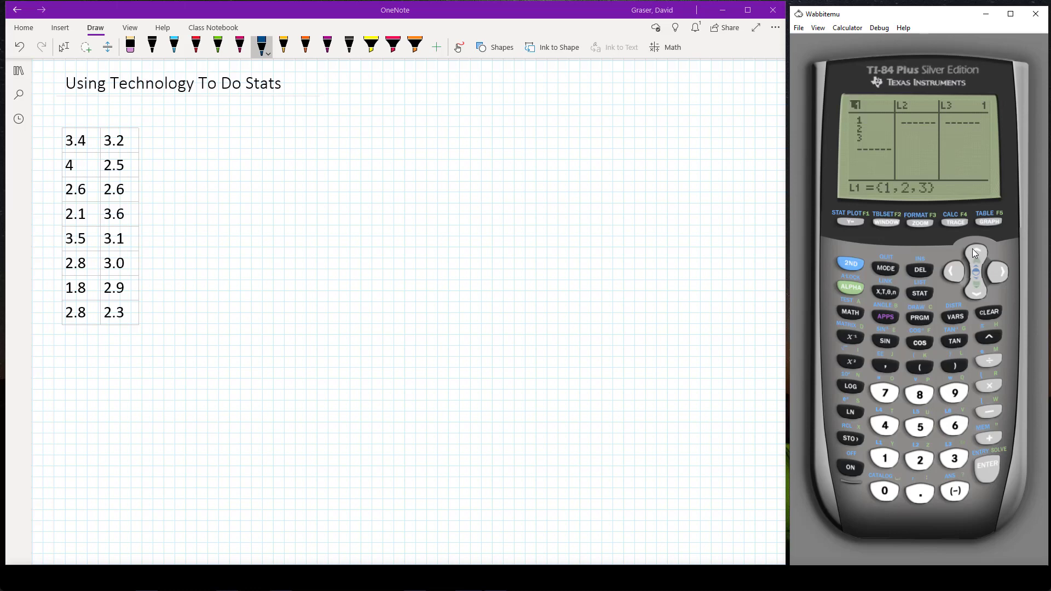
left_click(989, 313)
left_click(992, 468)
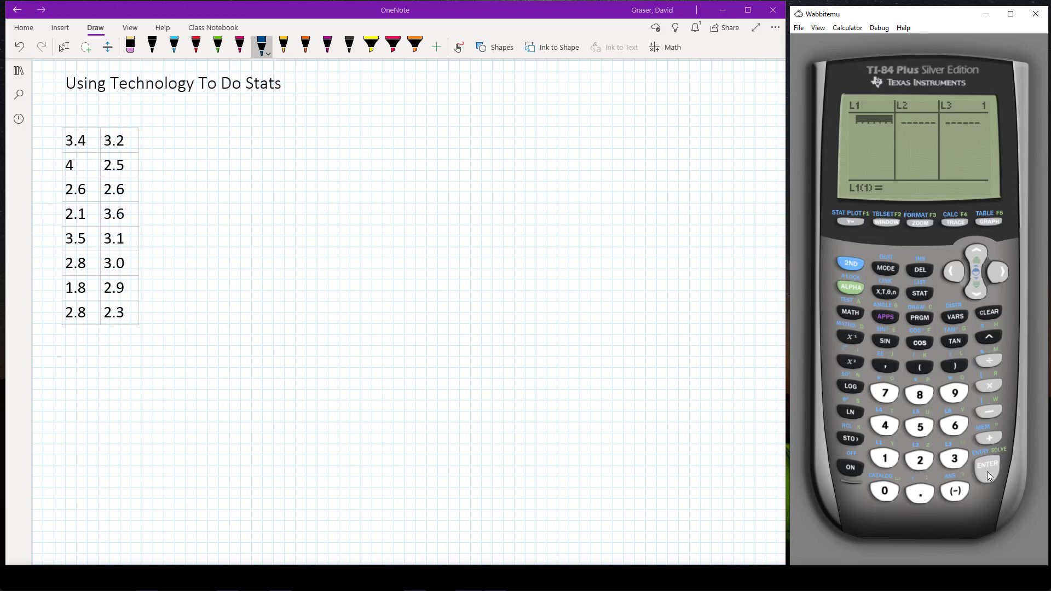
Enter the first GPA values 3.4, 3.2 and 4 into L1, starting on 2.6.
left_click(955, 462)
left_click(922, 494)
left_click(888, 429)
left_click(980, 470)
left_click(954, 461)
left_click(921, 494)
left_click(920, 459)
left_click(993, 471)
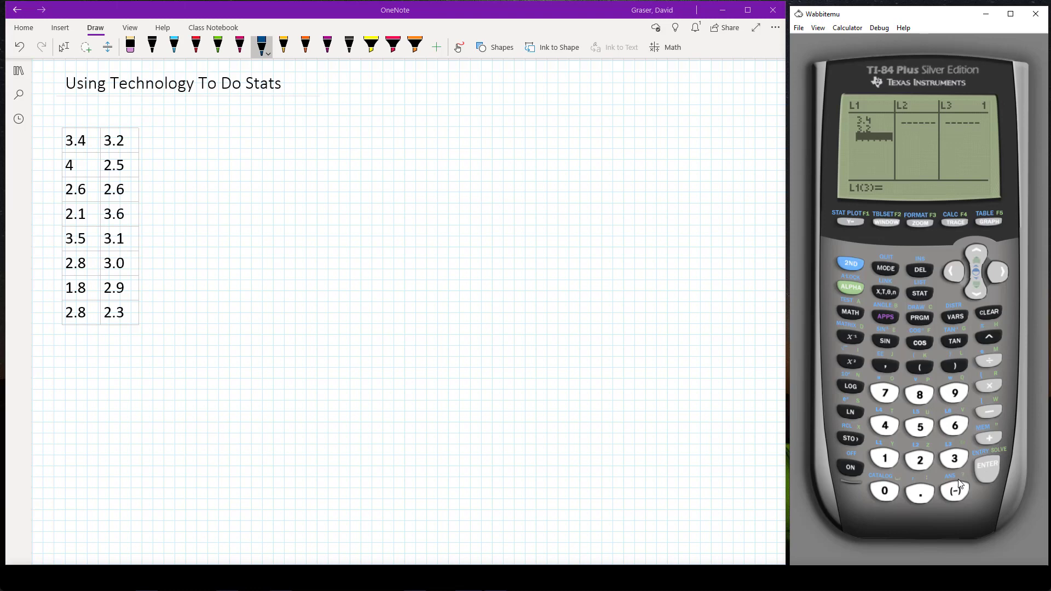
left_click(885, 425)
left_click(985, 466)
left_click(920, 460)
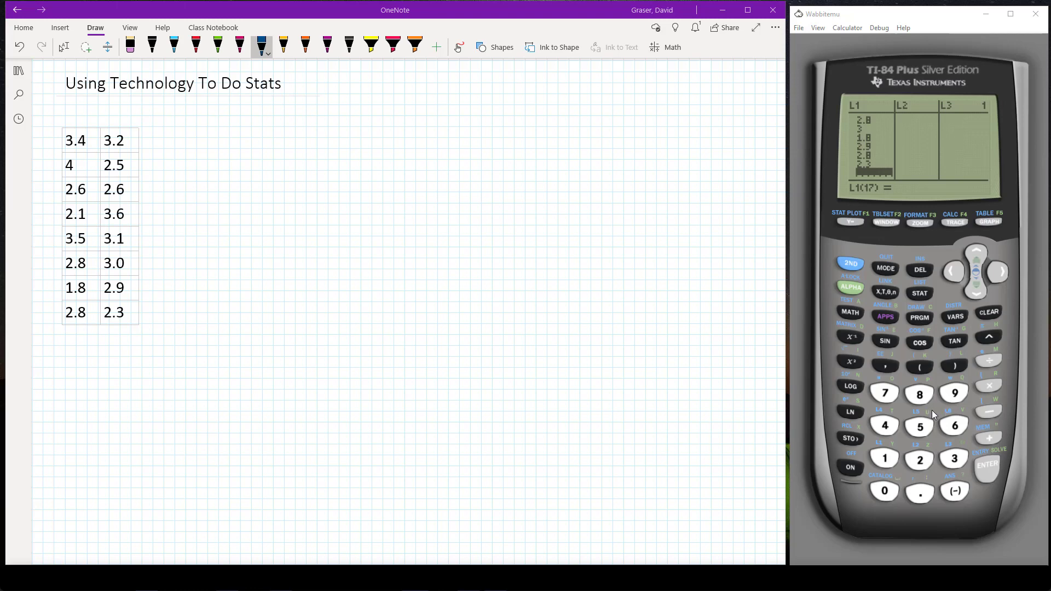
Return to the home screen and insert the mean( function from the LIST MATH menu.
left_click(852, 267)
left_click(885, 272)
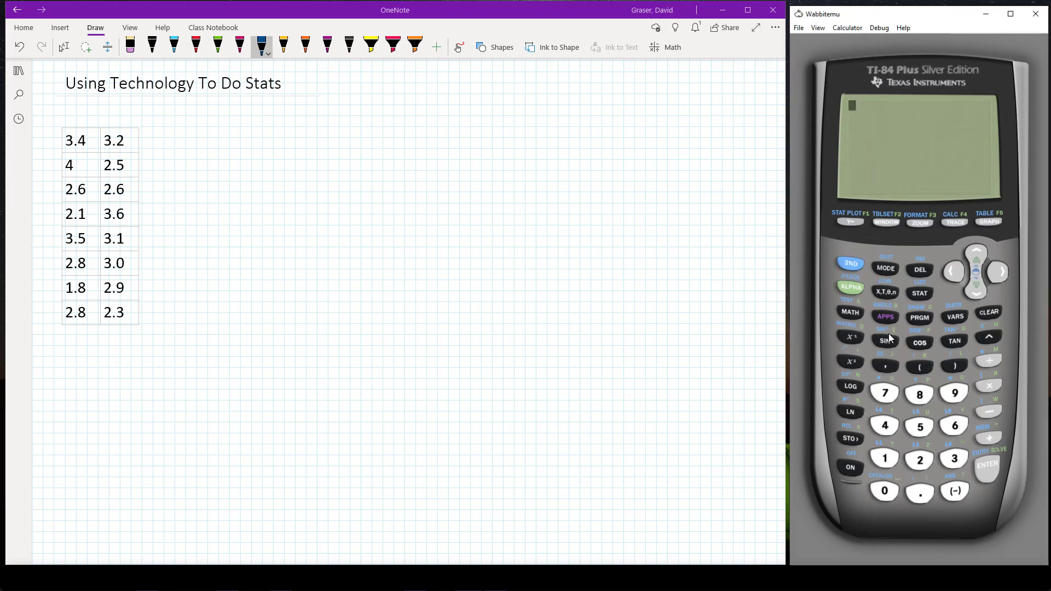
left_click(852, 264)
left_click(918, 292)
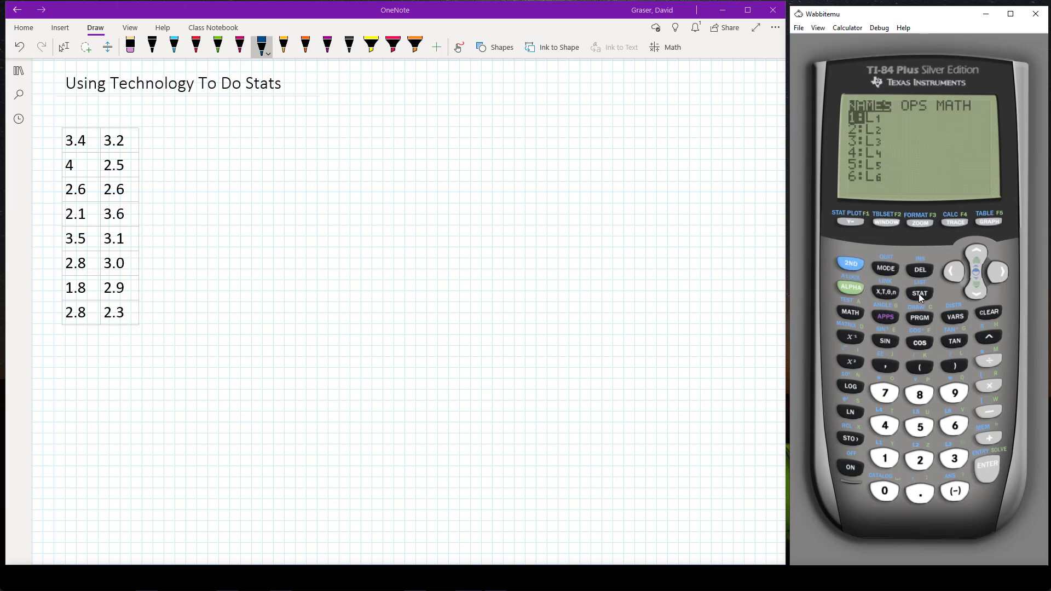
left_click(1002, 272)
left_click(1002, 273)
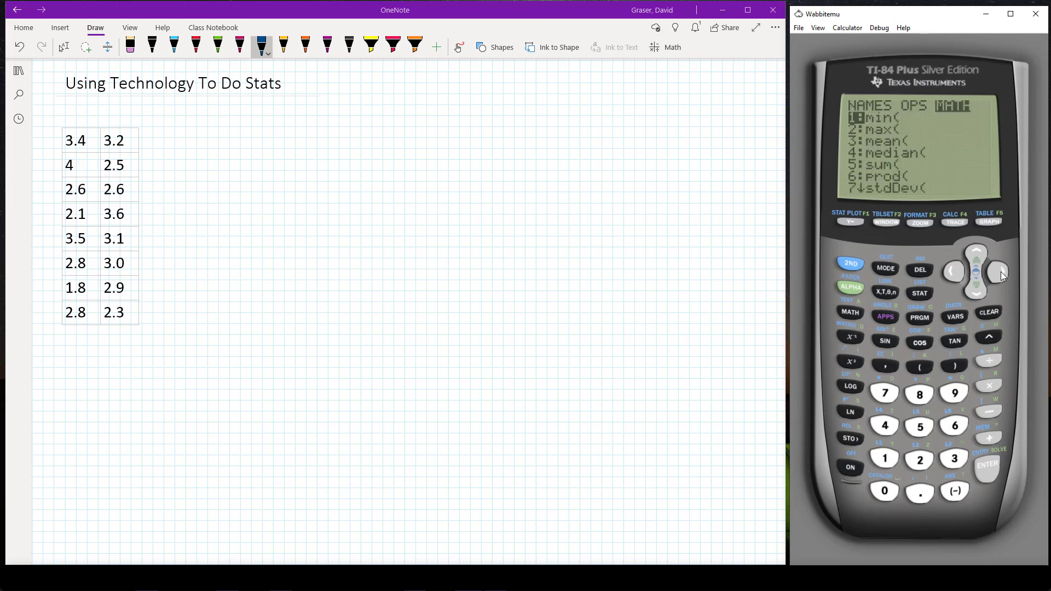
left_click(978, 292)
left_click(978, 291)
left_click(985, 468)
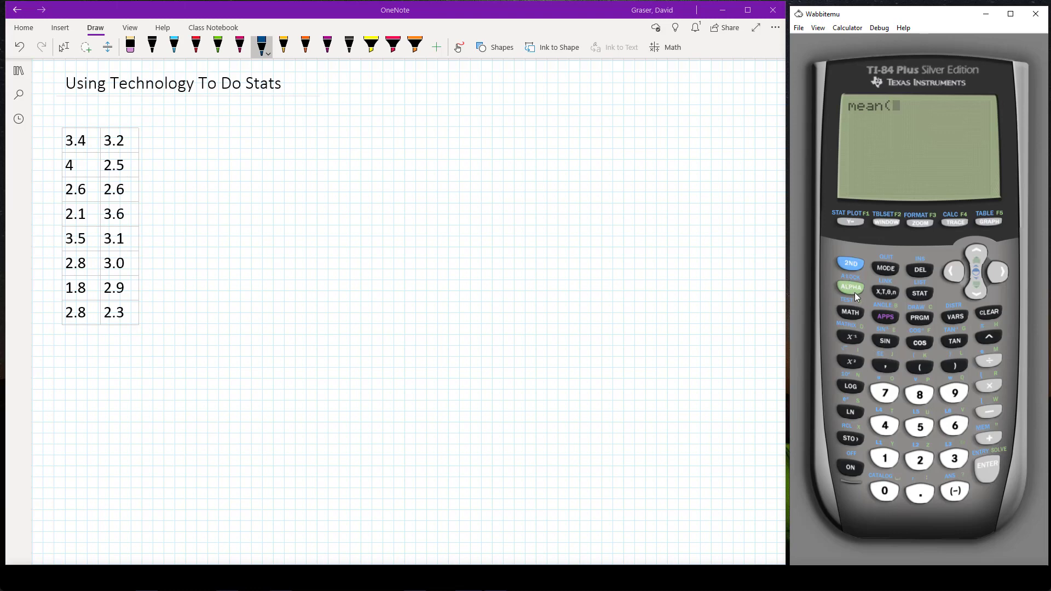
Evaluate mean(L1) to get 2.8875 and handwrite x̄ = 2.8875 beside the GPA table.
left_click(851, 264)
left_click(885, 459)
left_click(956, 367)
left_click(983, 468)
mouse_move(195, 154)
left_mouse_down()
mouse_move(204, 152)
mouse_move(192, 144)
mouse_move(263, 153)
left_mouse_up()
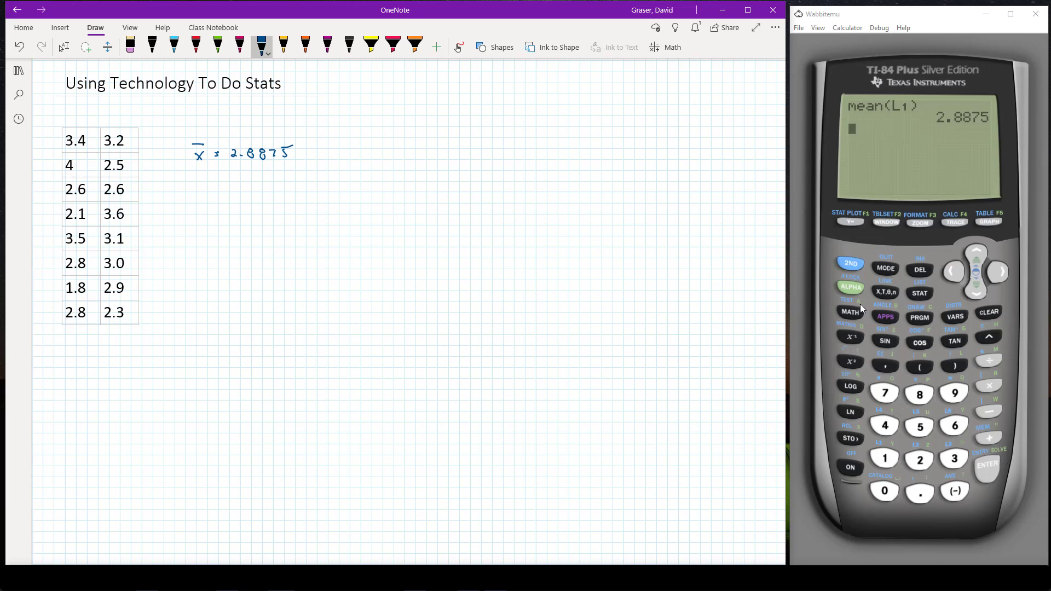
Insert the median( function from the LIST MATH menu on the home screen.
left_click(852, 267)
left_click(918, 297)
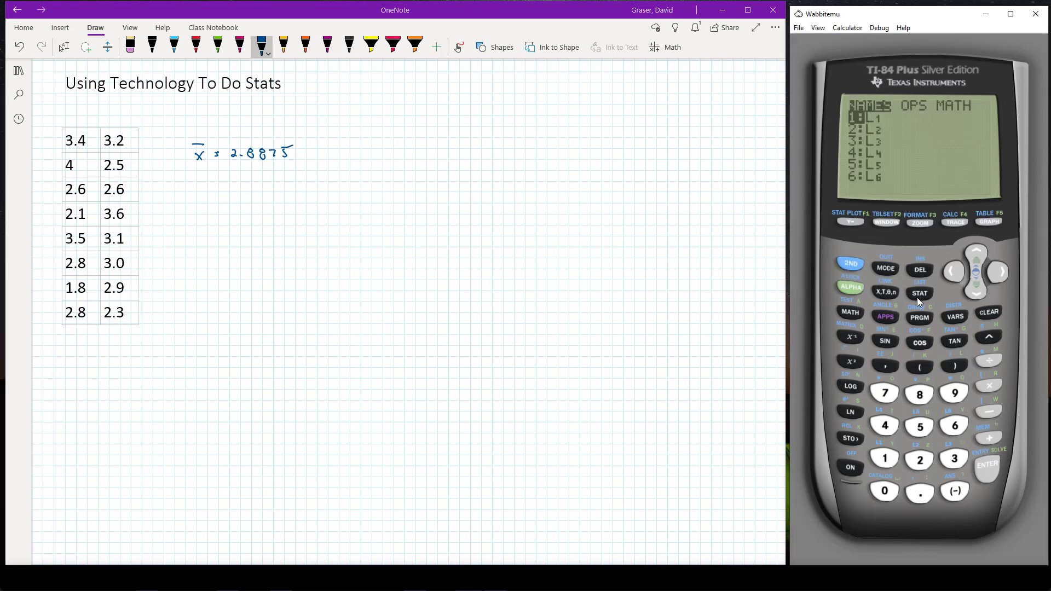
left_click(999, 272)
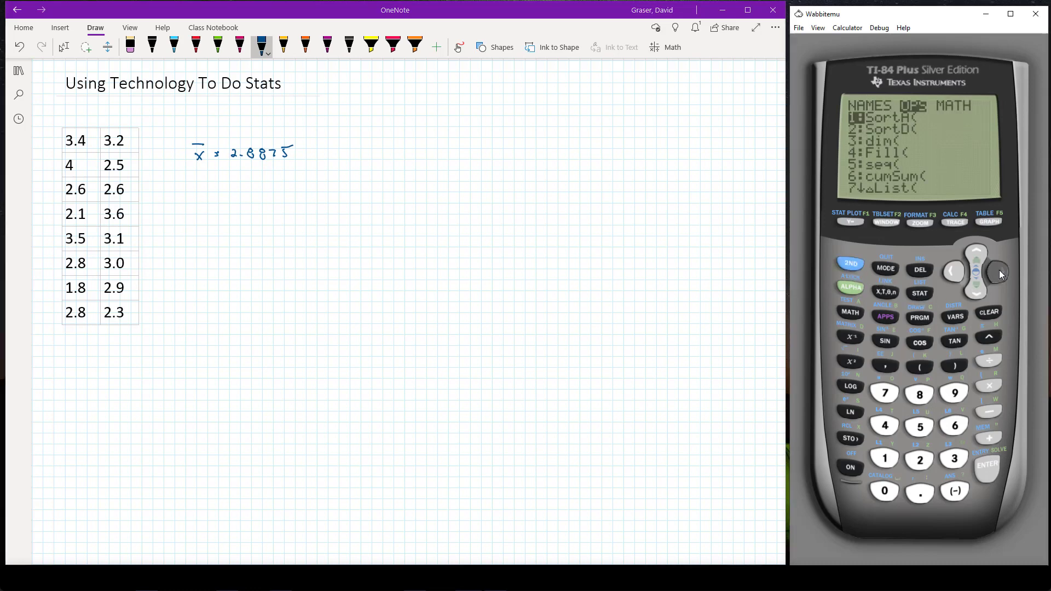
left_click(998, 272)
left_click(971, 290)
left_click(971, 291)
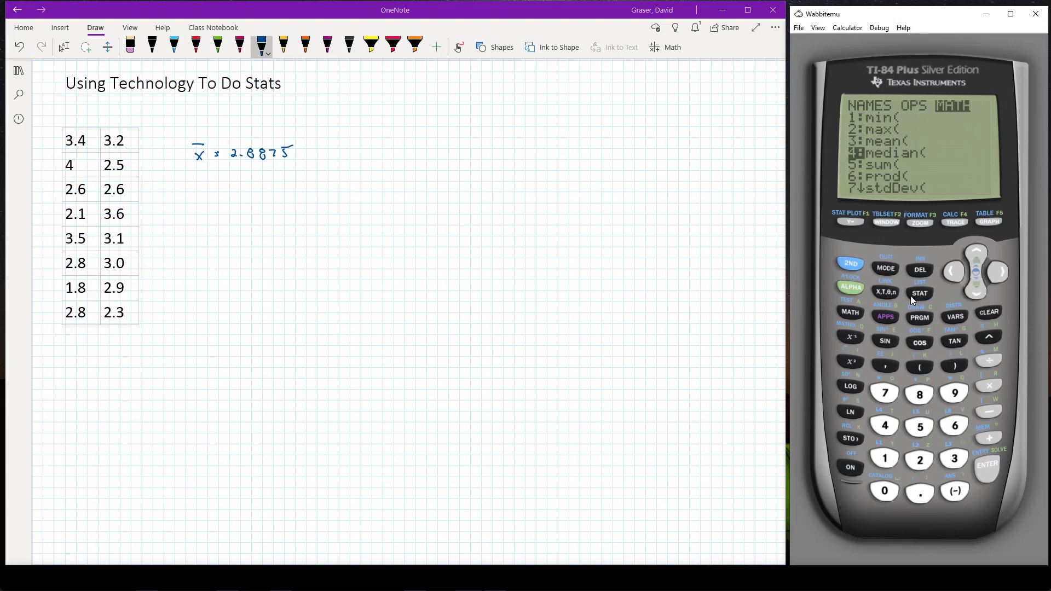
left_click(984, 466)
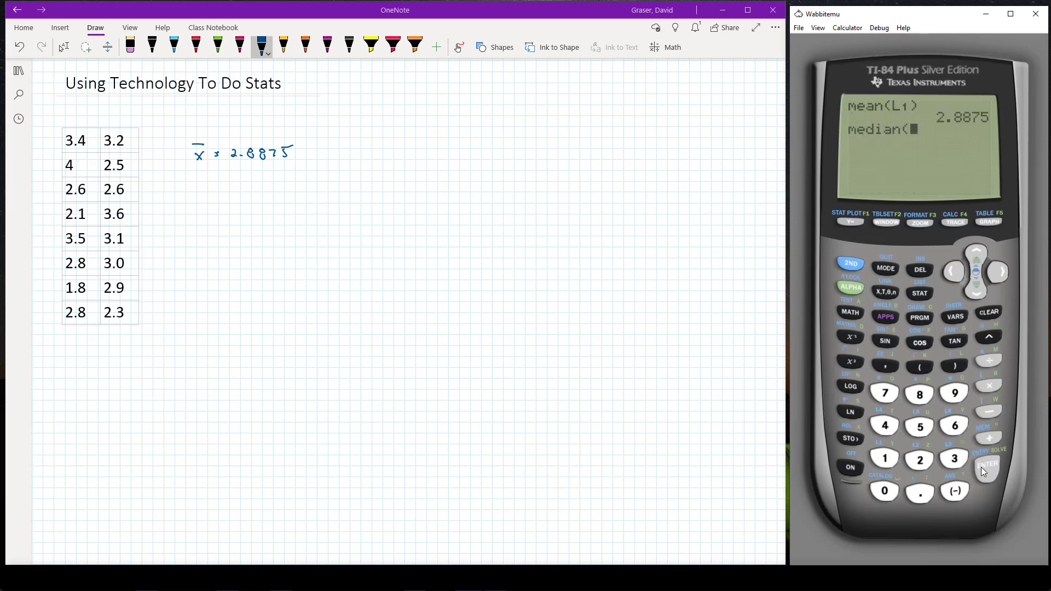
Evaluate median(L1) to get 2.85 and handwrite Median = 2.85 under the mean.
left_click(850, 264)
left_click(884, 459)
left_click(963, 367)
left_click(979, 466)
left_click_drag(179, 192, 241, 187)
left_click_drag(237, 191, 280, 193)
left_click(264, 192)
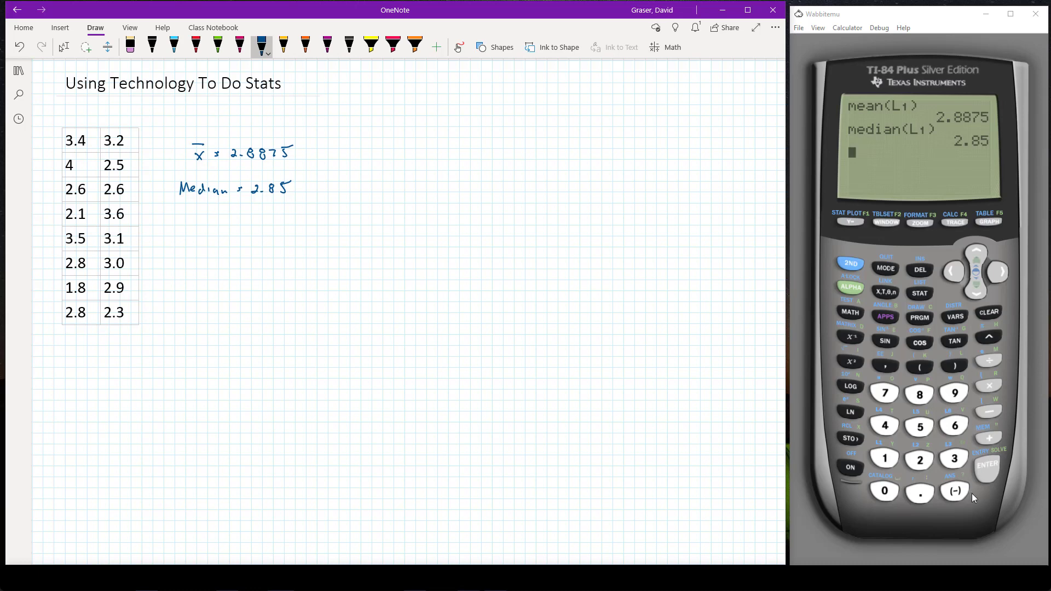
Insert the SortA( command from the LIST OPS menu.
left_click(853, 268)
left_click(924, 296)
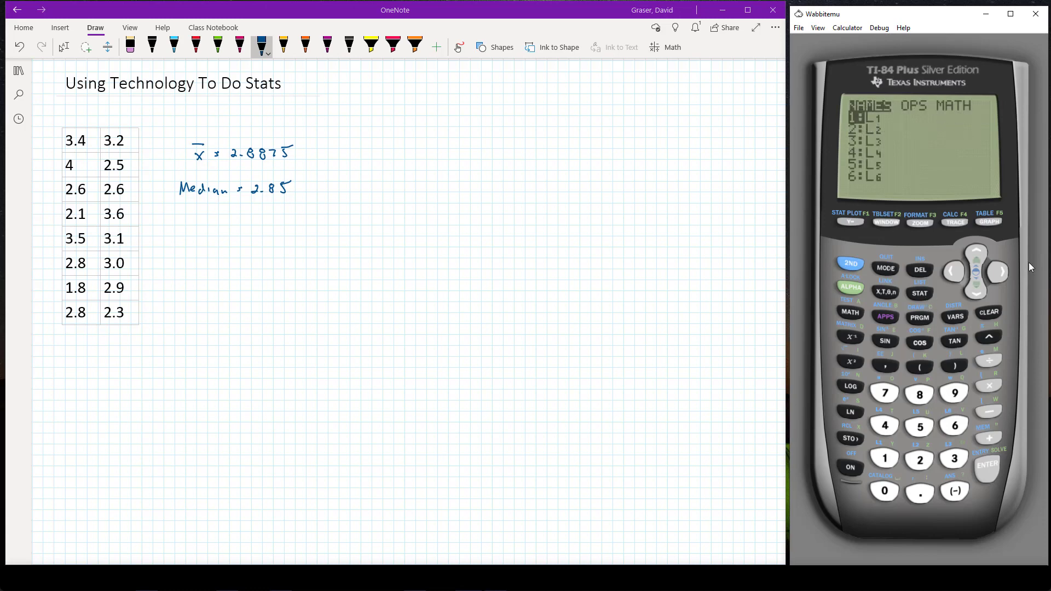
left_click(999, 272)
left_click(998, 272)
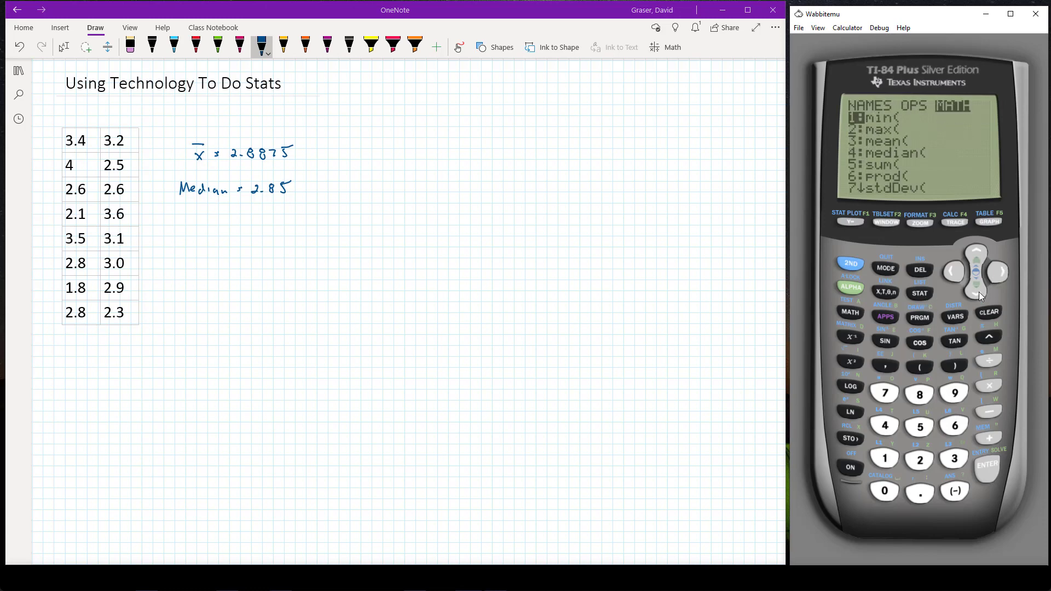
left_click(978, 291)
left_click(977, 291)
left_click(978, 291)
left_click(978, 291)
left_click(978, 291)
left_click(977, 292)
left_click(977, 292)
left_click(978, 291)
left_click(954, 272)
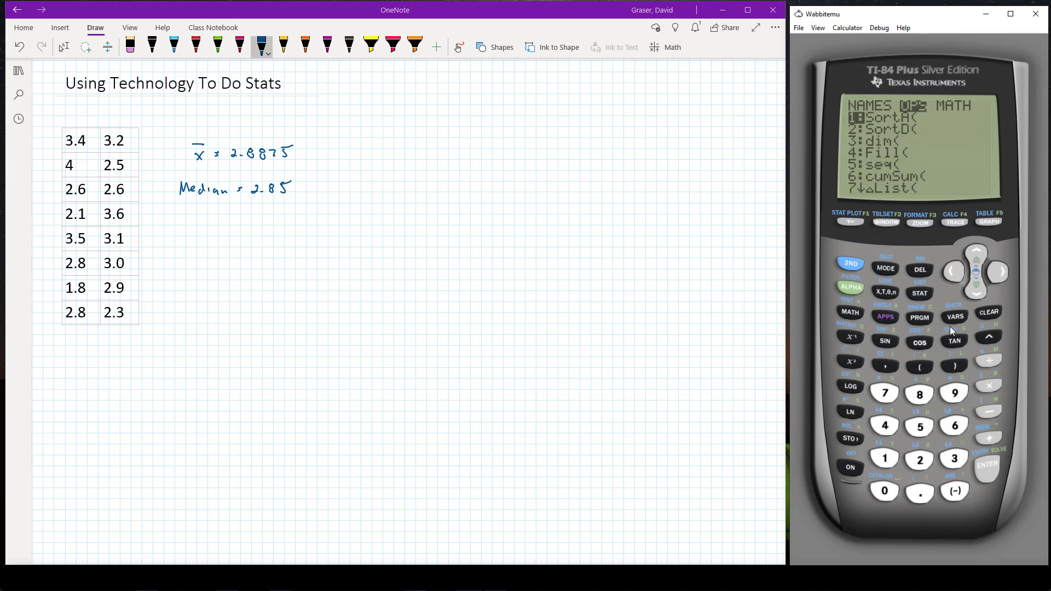
left_click(984, 468)
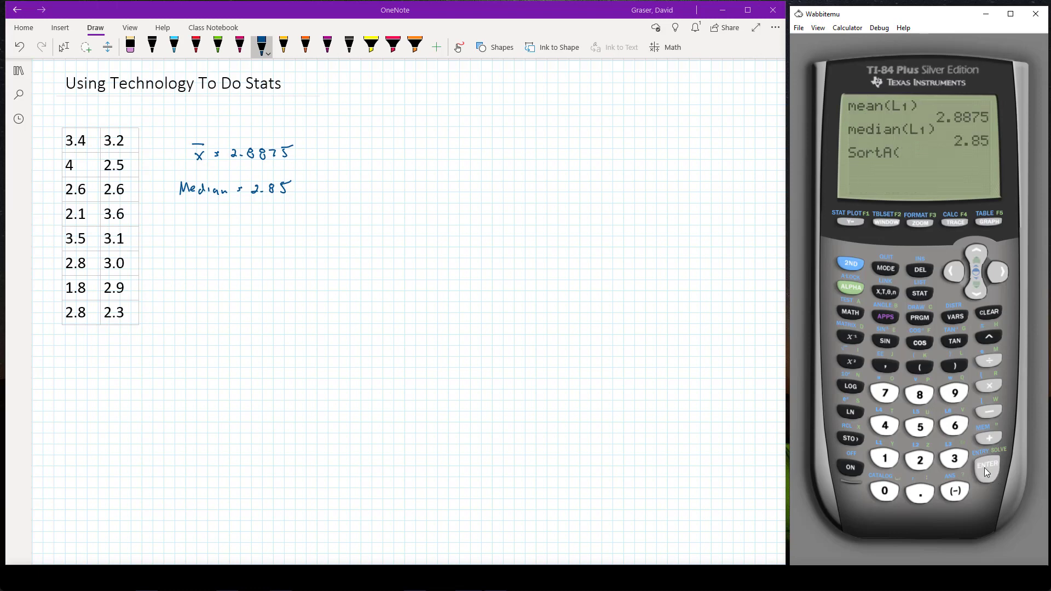
Run SortA(L1) to sort the GPA values in ascending order.
left_click(851, 265)
left_click(886, 460)
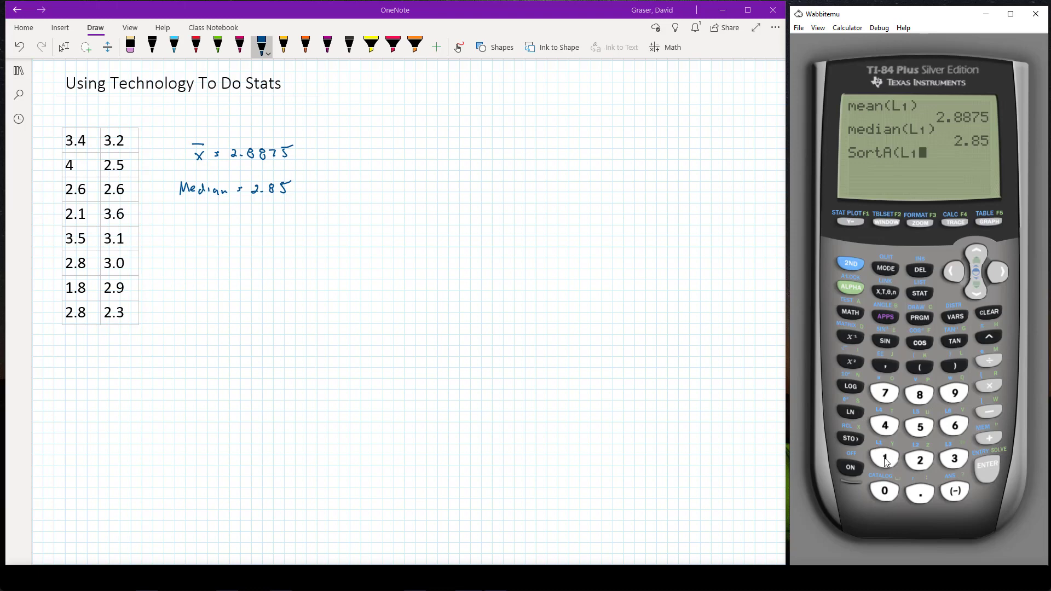
left_click(954, 371)
left_click(988, 465)
Open the list editor and scroll through the sorted L1 values to the end and back.
left_click(919, 294)
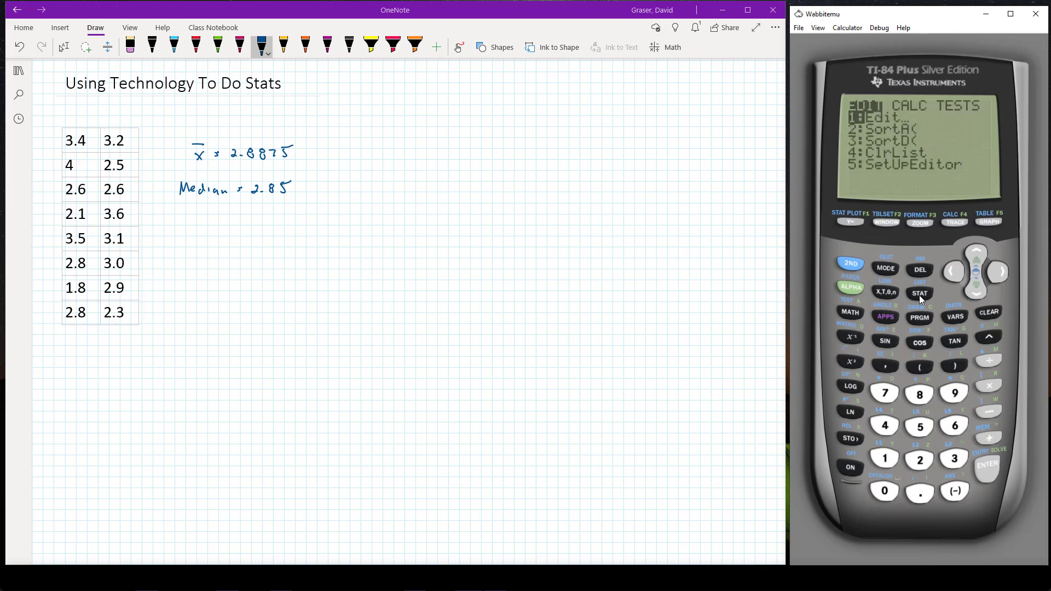
left_click(985, 466)
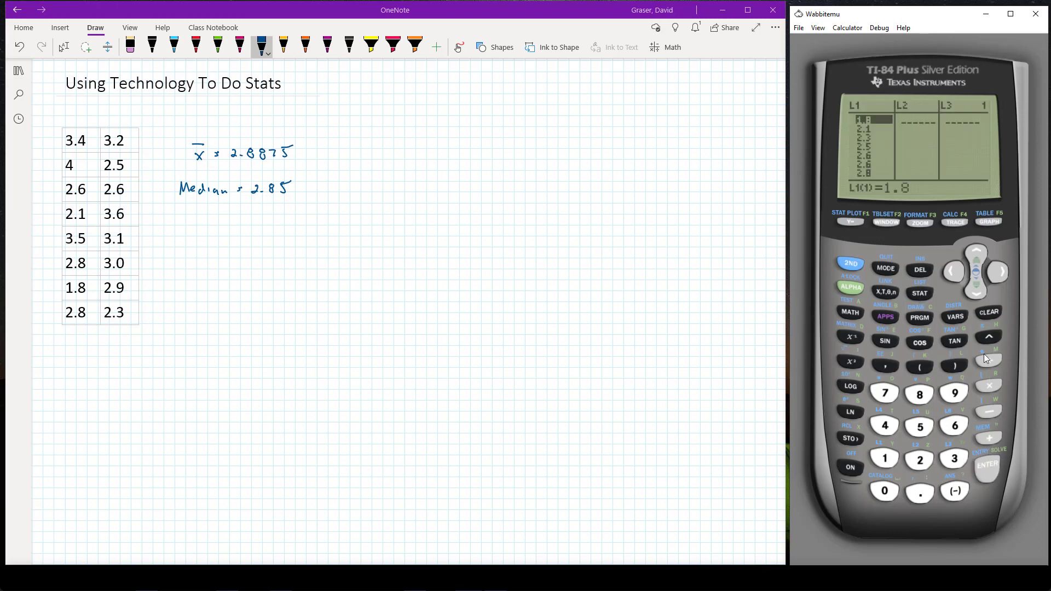
left_click(974, 290)
left_click(974, 290)
left_click(974, 290)
left_click(974, 290)
left_click(974, 290)
left_click(974, 290)
left_click(974, 290)
left_click(974, 290)
left_click(974, 290)
left_click(975, 291)
left_click(974, 291)
left_click(974, 291)
left_click(974, 290)
left_click(974, 291)
left_click(975, 290)
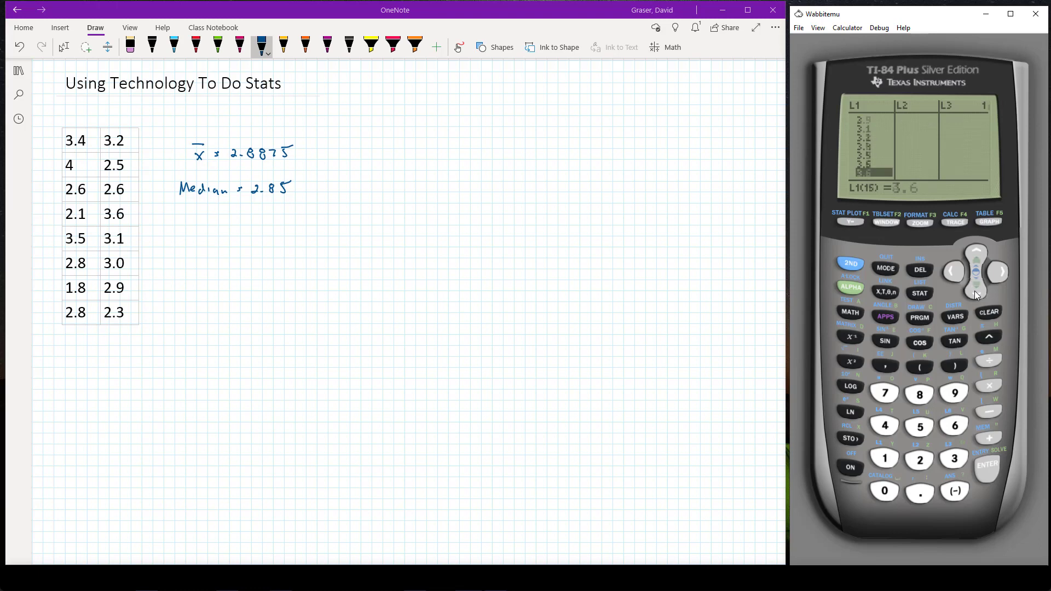
left_click(974, 291)
left_click(975, 292)
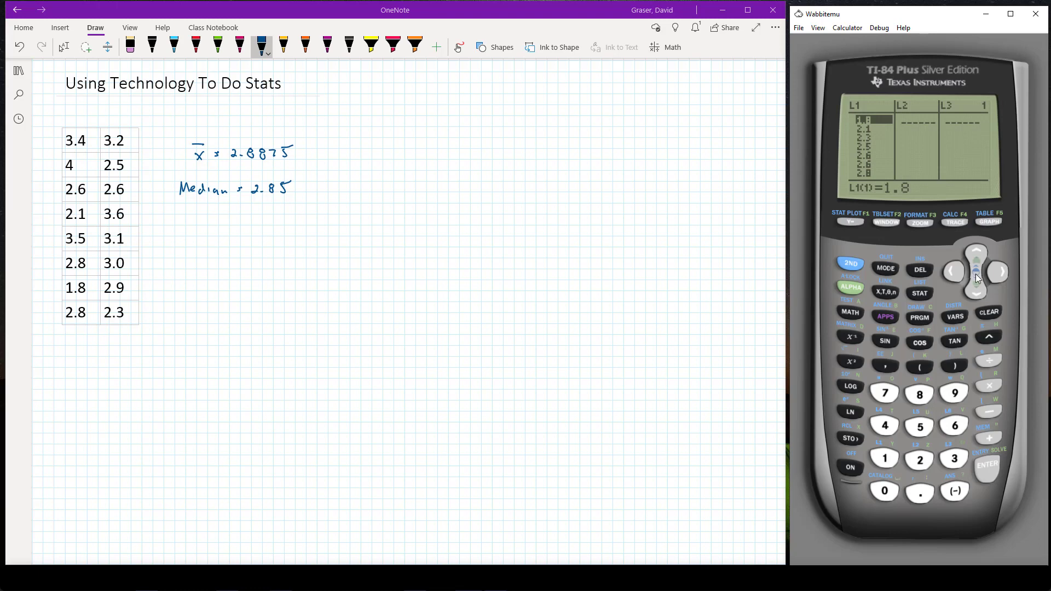
Scan down sorted L1 for repeated values, finding duplicates of 2.6 and 2.8.
left_click(975, 290)
left_click(975, 290)
left_click(974, 290)
left_click(974, 290)
left_click(974, 290)
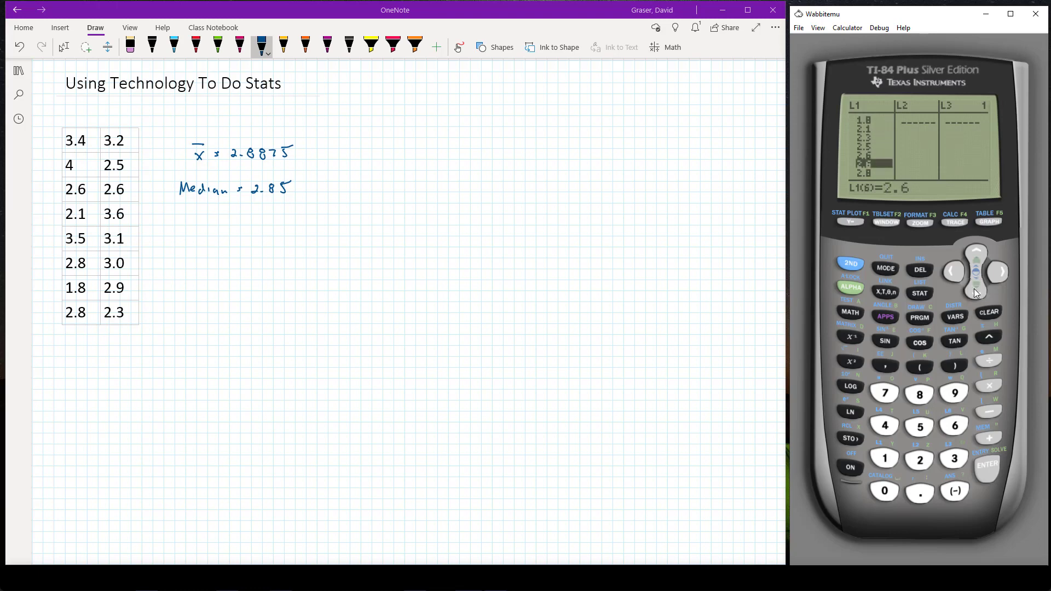
left_click(974, 290)
left_click(974, 290)
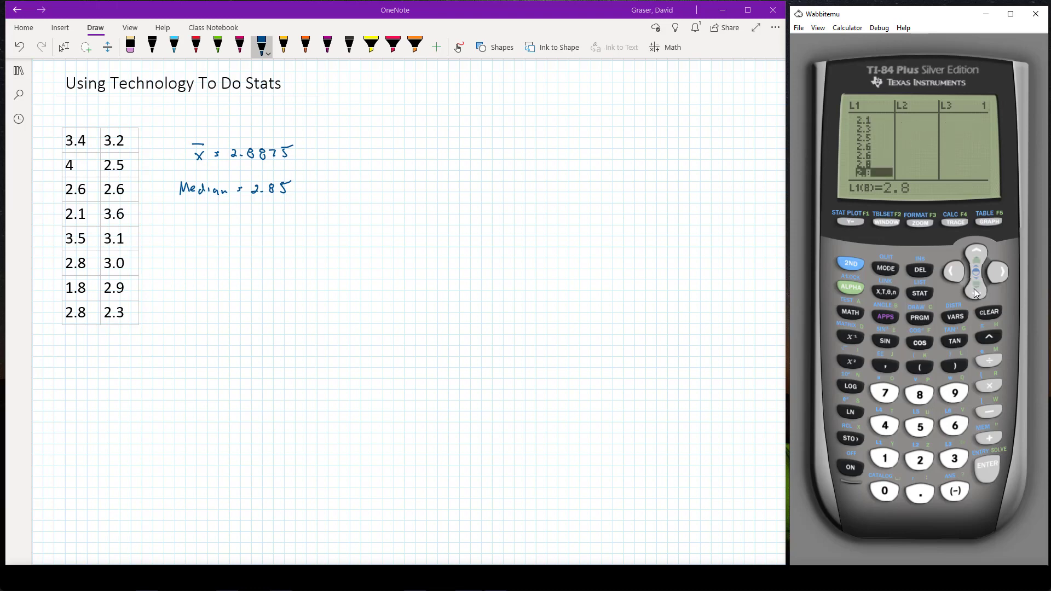
left_click(974, 290)
left_click(974, 290)
left_click(975, 290)
left_click(975, 290)
left_click(975, 290)
left_click(974, 290)
left_click(975, 290)
left_click(974, 290)
left_click(975, 290)
Handwrite Mode = 2.6, 2.8 below the median in OneNote.
left_click(180, 225)
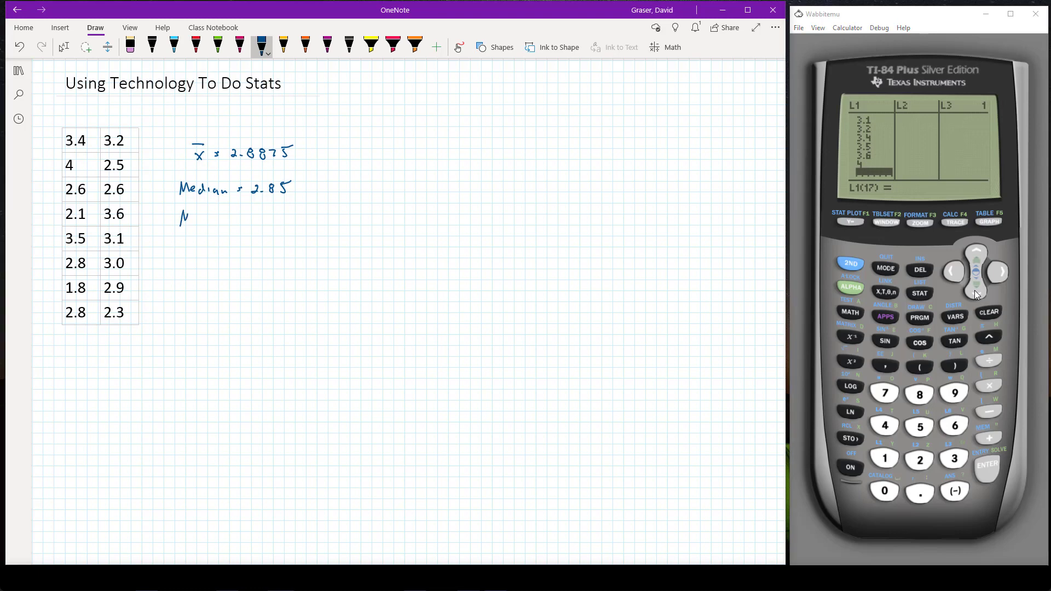
left_click_drag(188, 212, 194, 222)
left_click_drag(266, 215, 264, 224)
left_click(277, 224)
Return to the home screen and insert the stdDev( function from the LIST MATH menu.
left_click(851, 264)
left_click(887, 269)
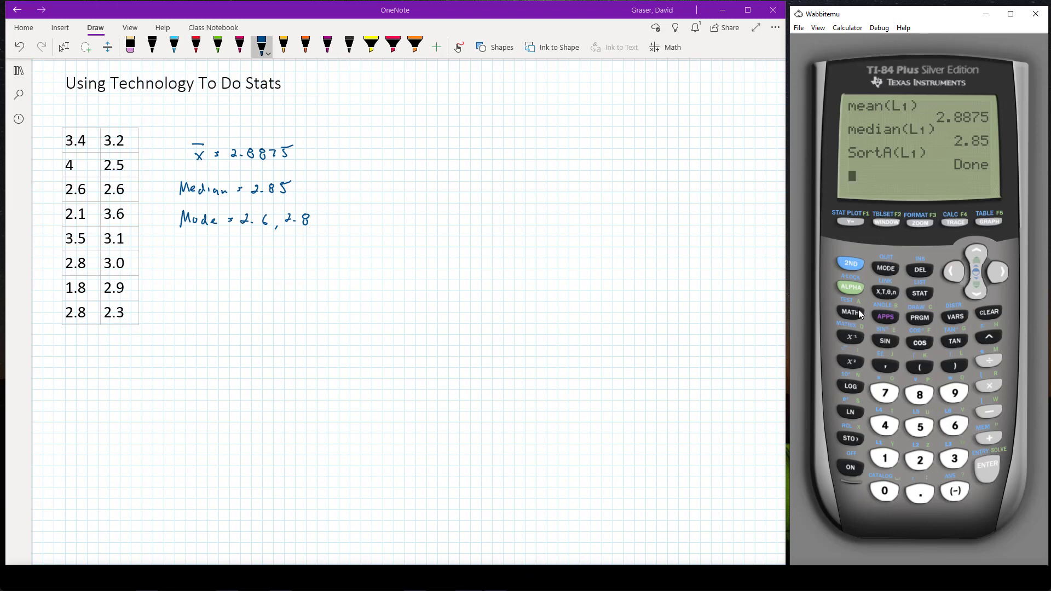
left_click(847, 264)
left_click(917, 295)
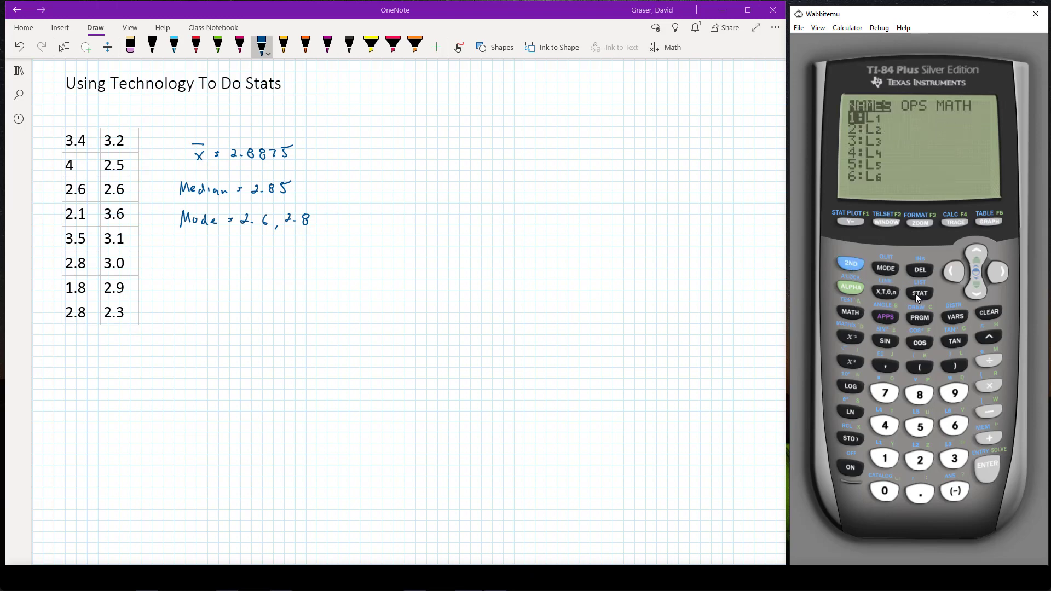
left_click(1002, 274)
left_click(1001, 276)
left_click(976, 287)
left_click(976, 288)
left_click(975, 288)
left_click(975, 288)
left_click(975, 288)
left_click(976, 288)
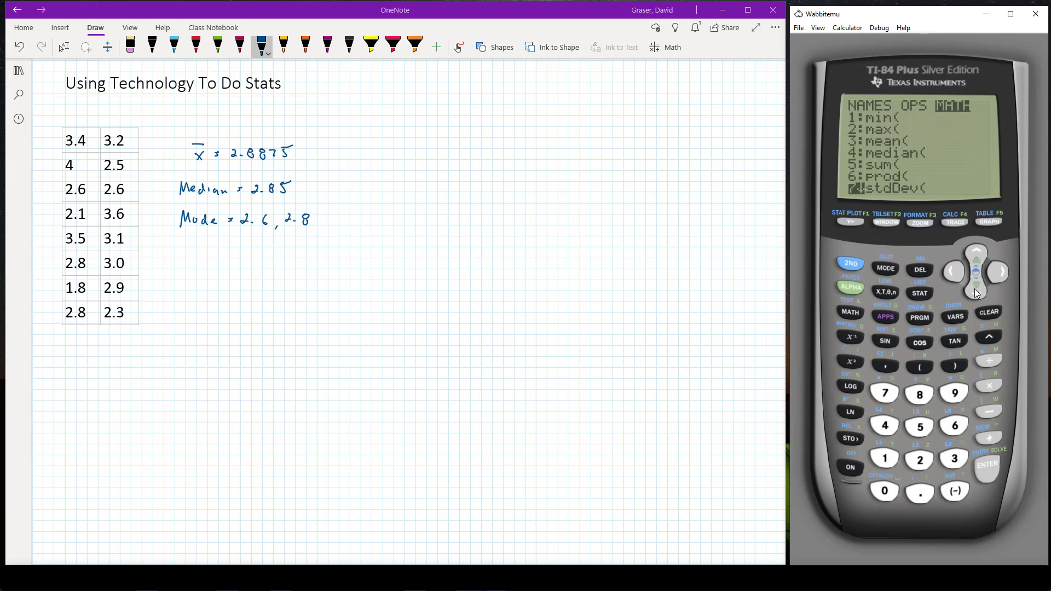
left_click(982, 467)
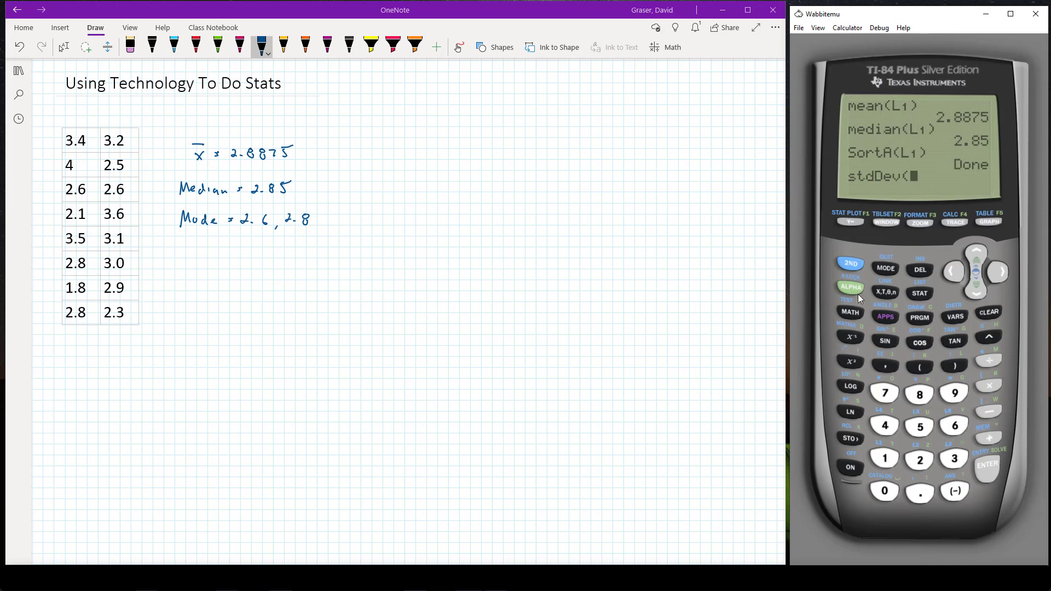
Evaluate stdDev(L1) to get .5783597496 and handwrite s ≈ .5784 under the mode.
left_click(844, 265)
left_click(884, 458)
left_click(957, 364)
left_click(991, 474)
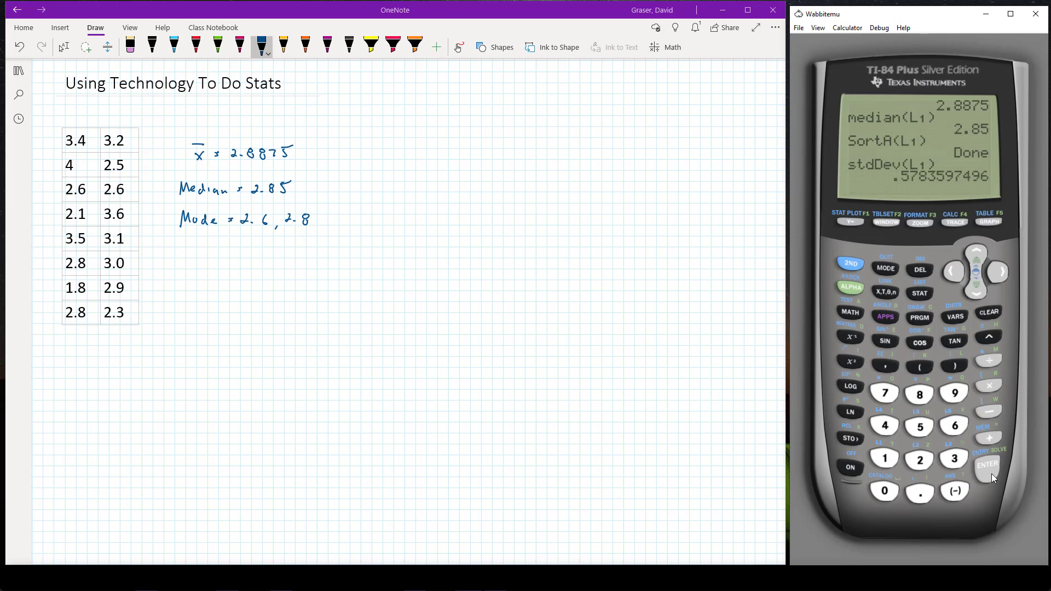
mouse_move(200, 251)
left_mouse_down()
mouse_move(193, 261)
mouse_move(218, 253)
mouse_move(276, 261)
left_mouse_up()
left_click(219, 254)
left_click(230, 260)
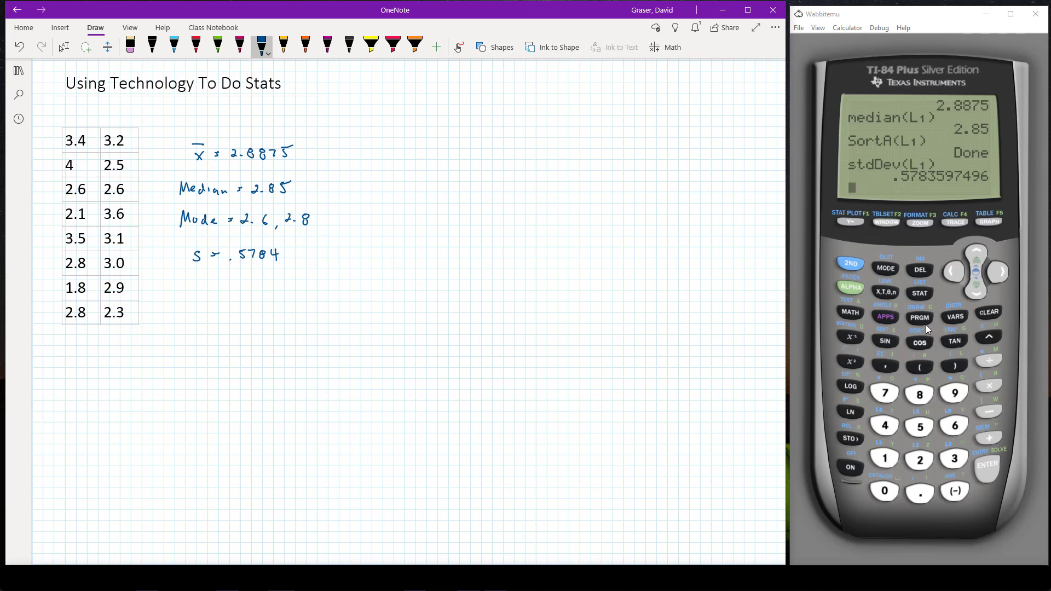
Run 1-Var Stats L1 and scroll to show Sx .5783597496, n=16, minX 1.8, Q1 2.55.
left_click(922, 293)
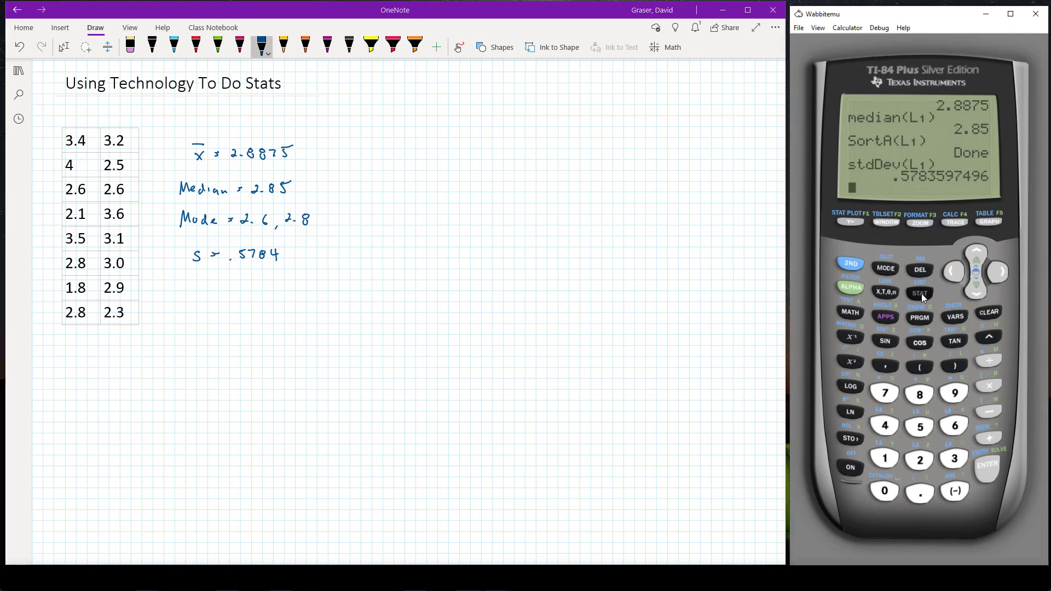
left_click(1002, 275)
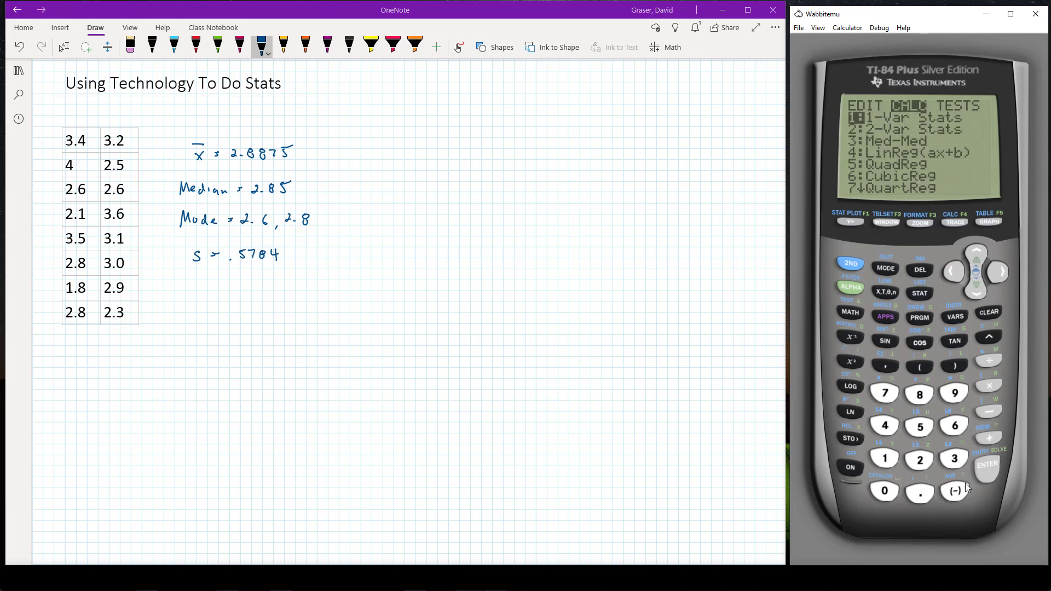
left_click(987, 469)
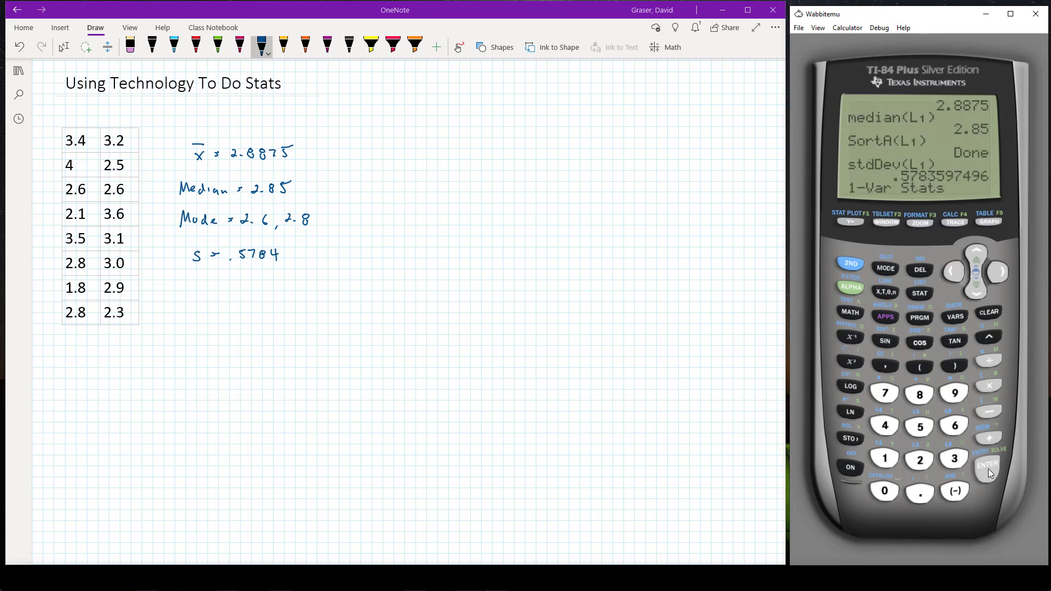
left_click(851, 264)
left_click(882, 458)
left_click(989, 471)
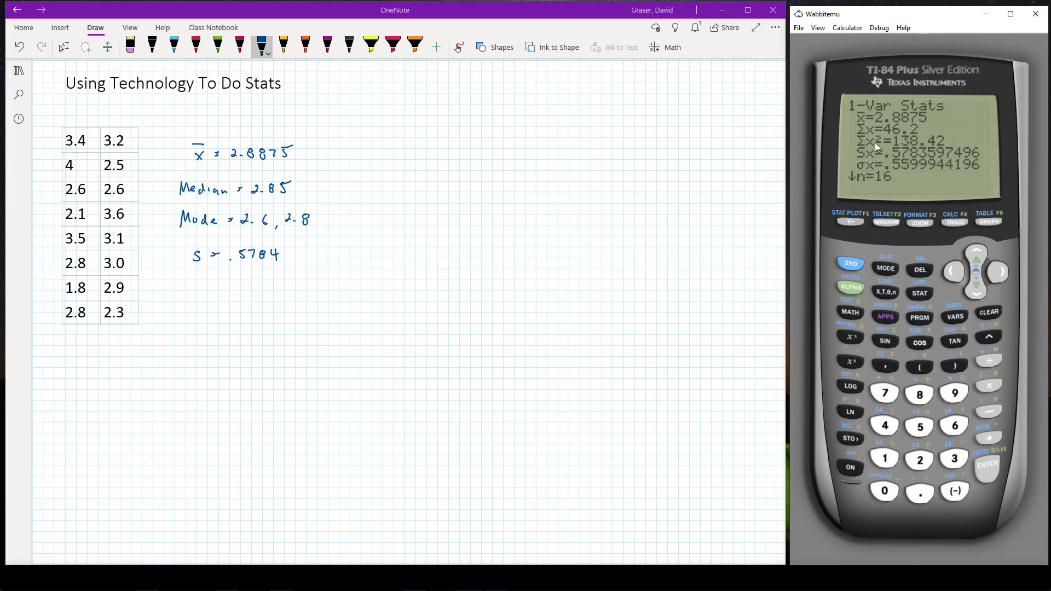
left_click(980, 293)
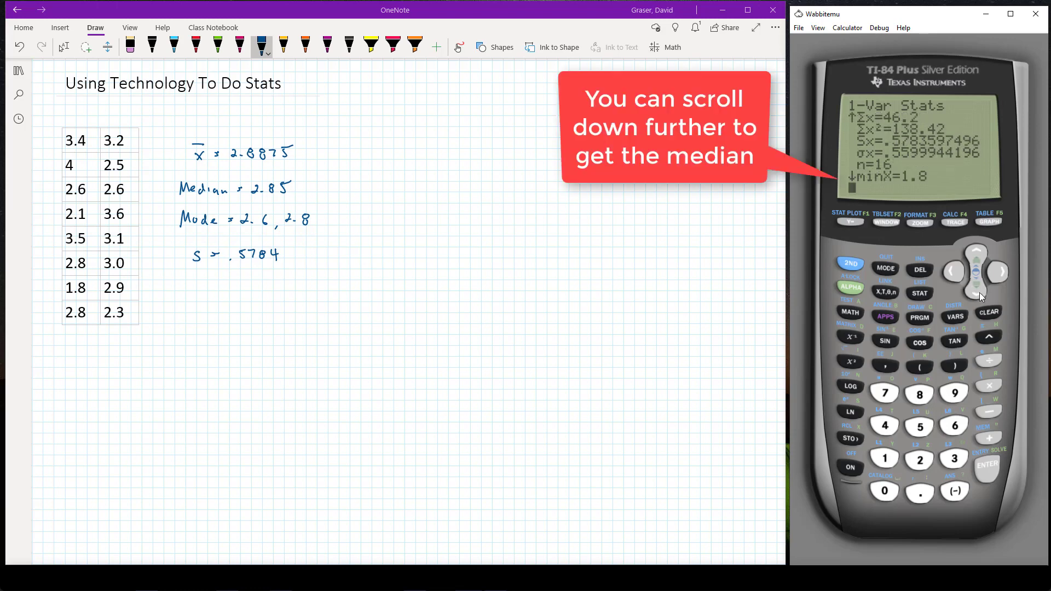
left_click(980, 292)
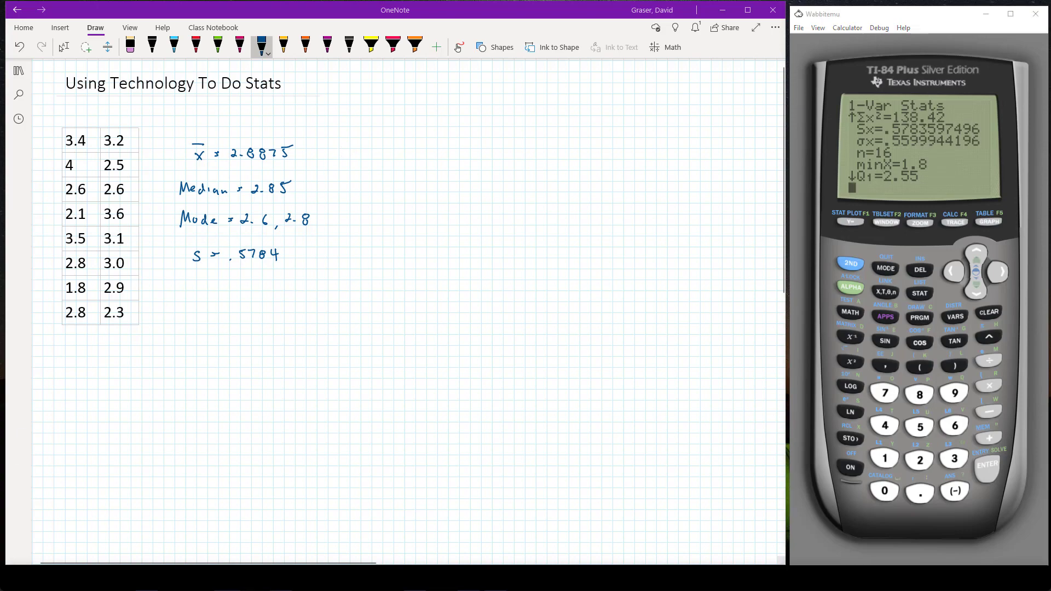
Switch to the Excel GPA sheet and enter 9 in cell B1.
key("alt+Tab")
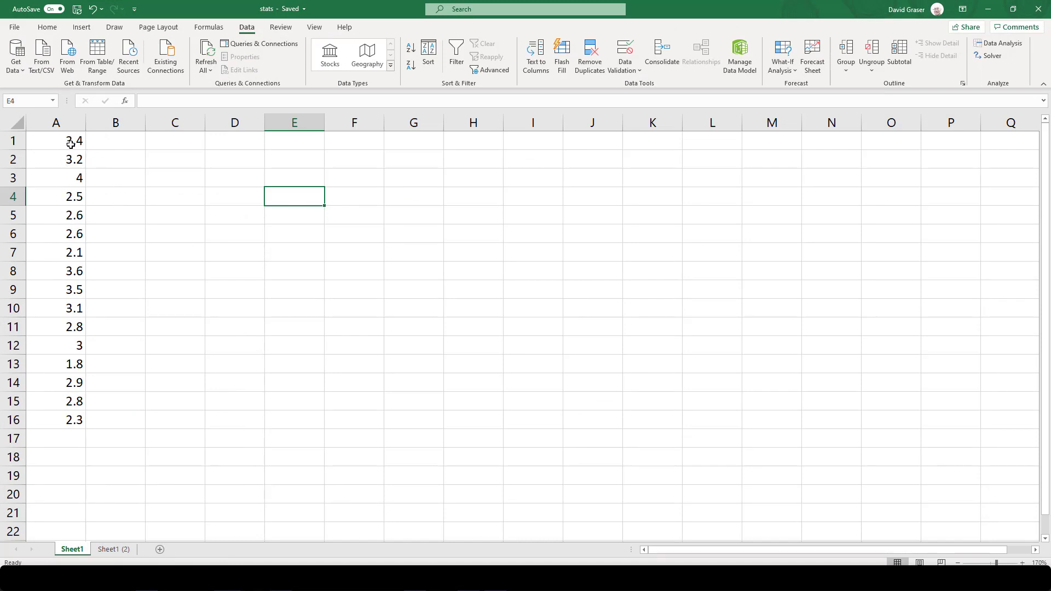
left_click(111, 141)
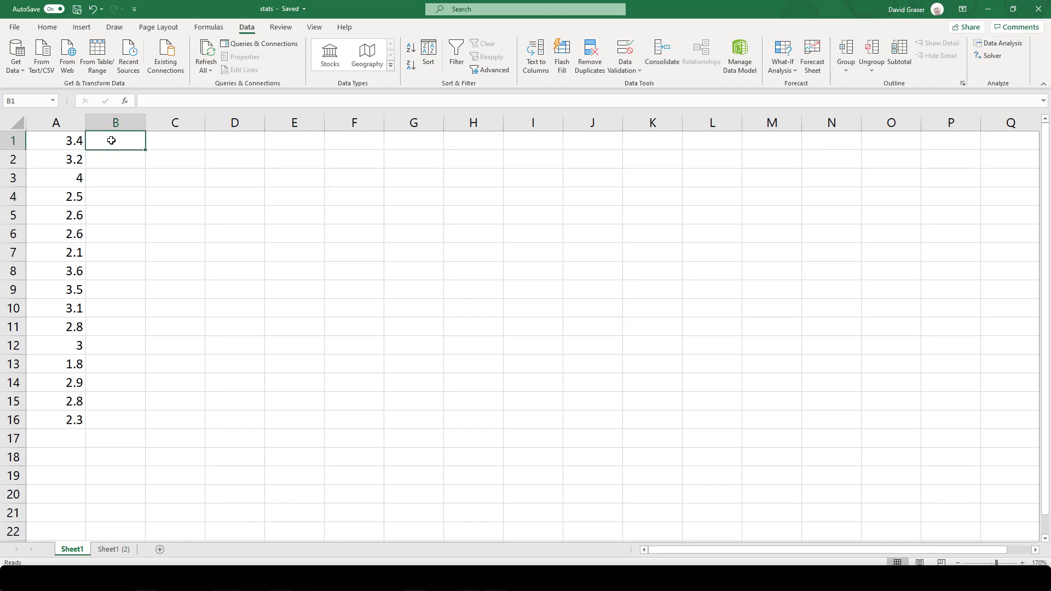
type("9")
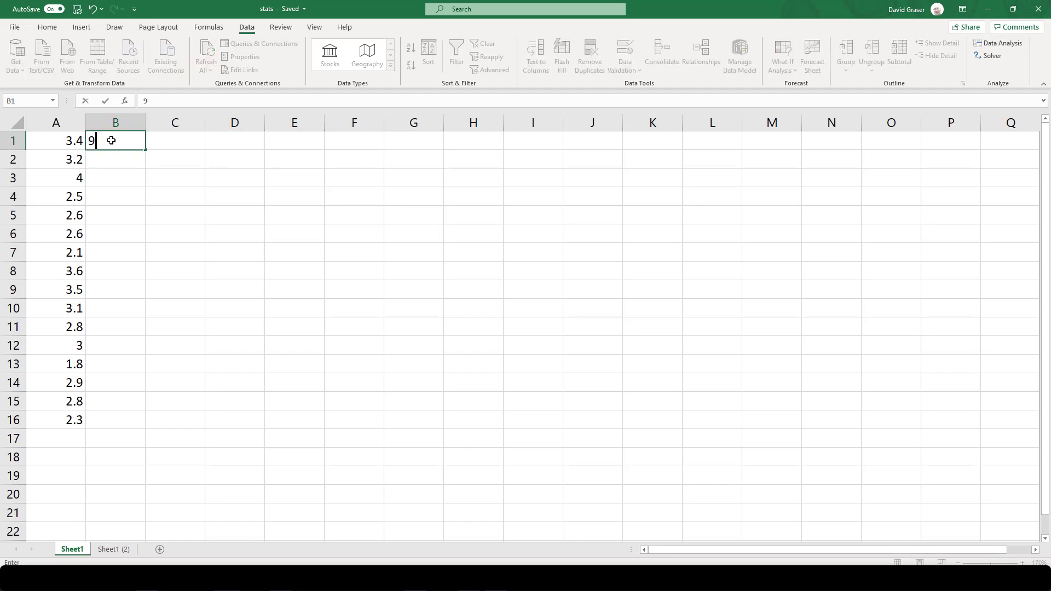
key("Return")
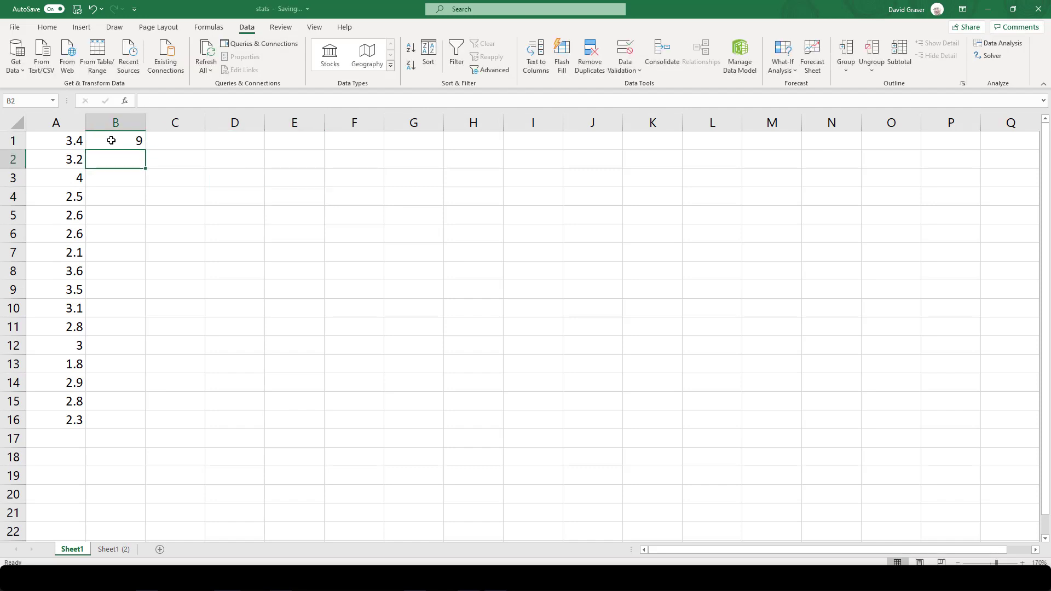
left_click(111, 141)
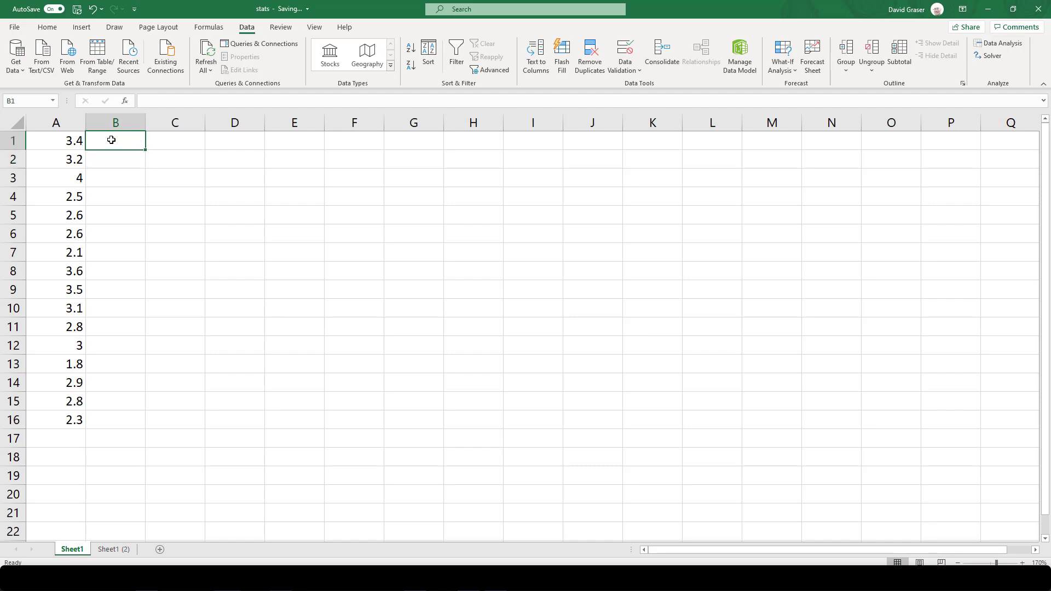
Type the labels Mean, Median, Mode and Std Dev into cells C2 to C5.
left_click(182, 160)
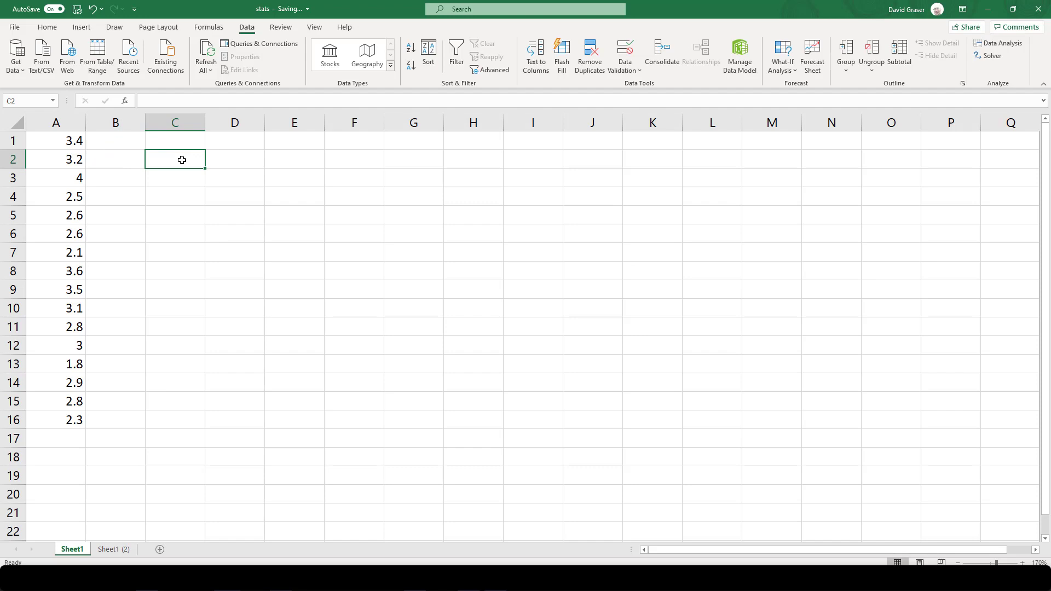
type("Mean")
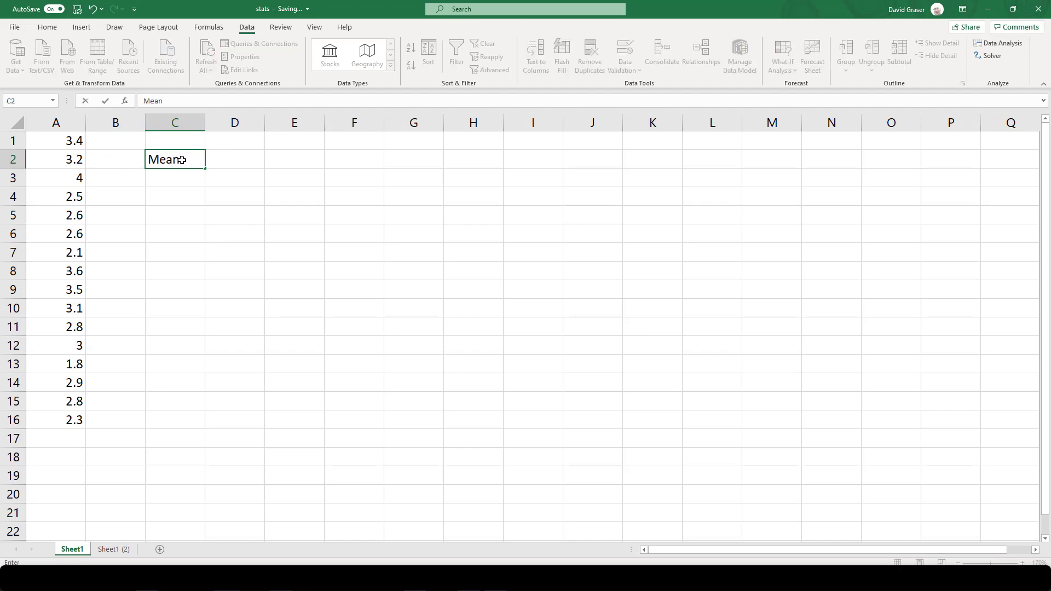
key("Return")
type("Median")
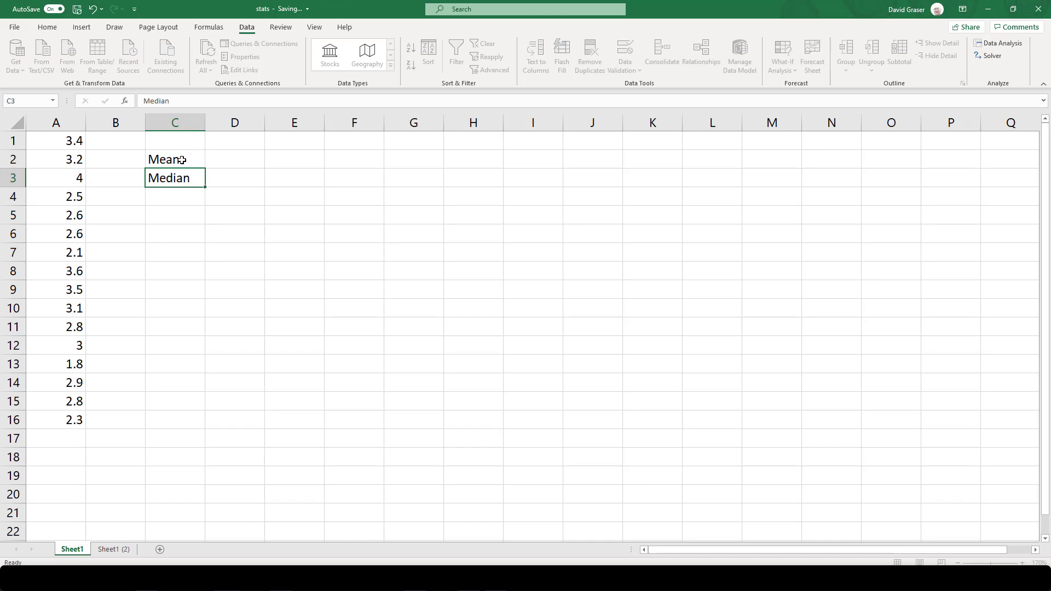
key("Return")
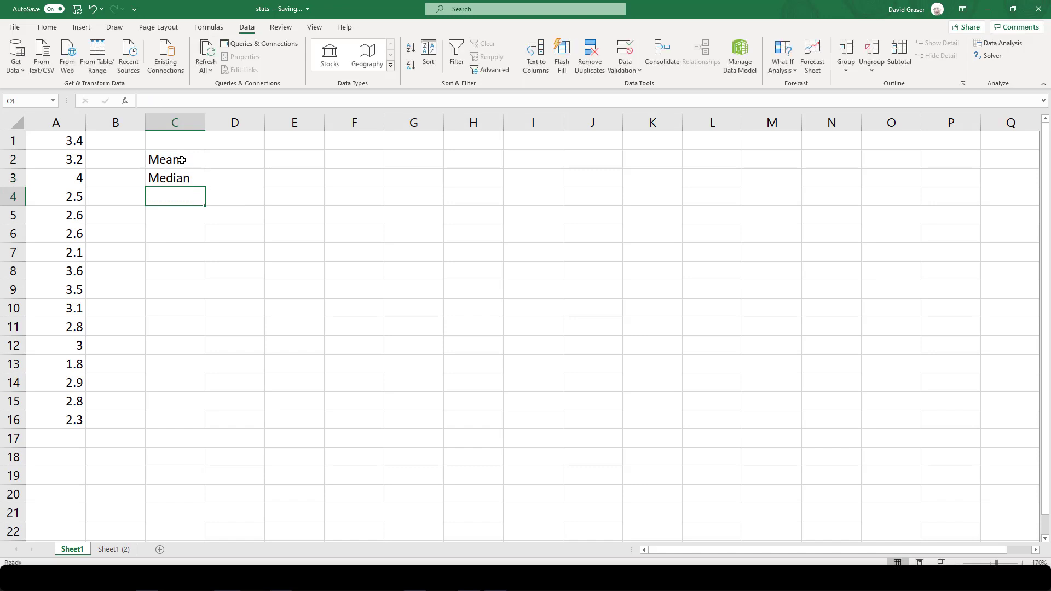
type("Mode")
key("Return")
type("Std Dev")
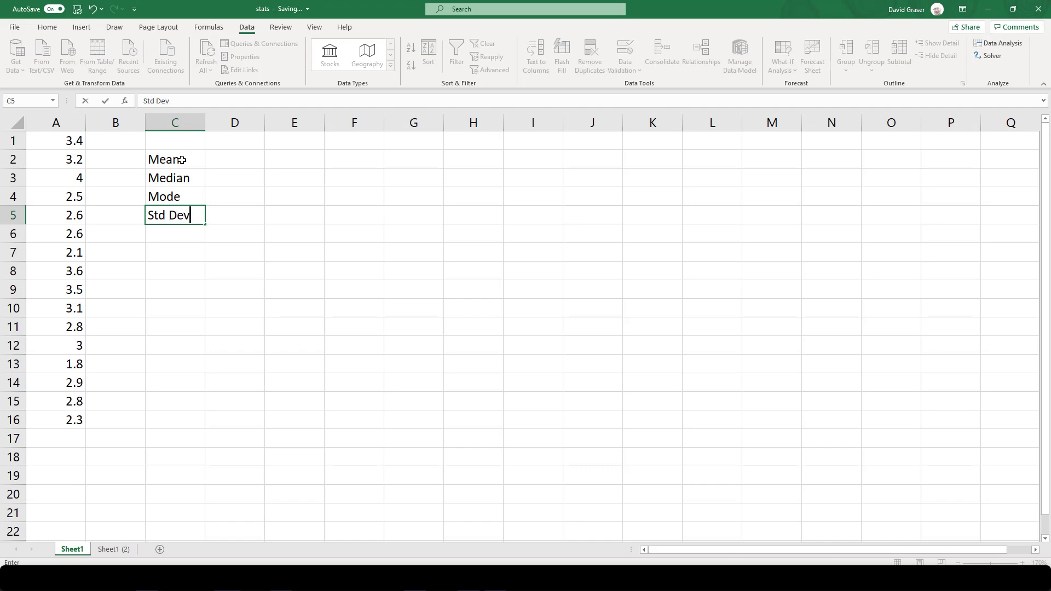
left_click(181, 253)
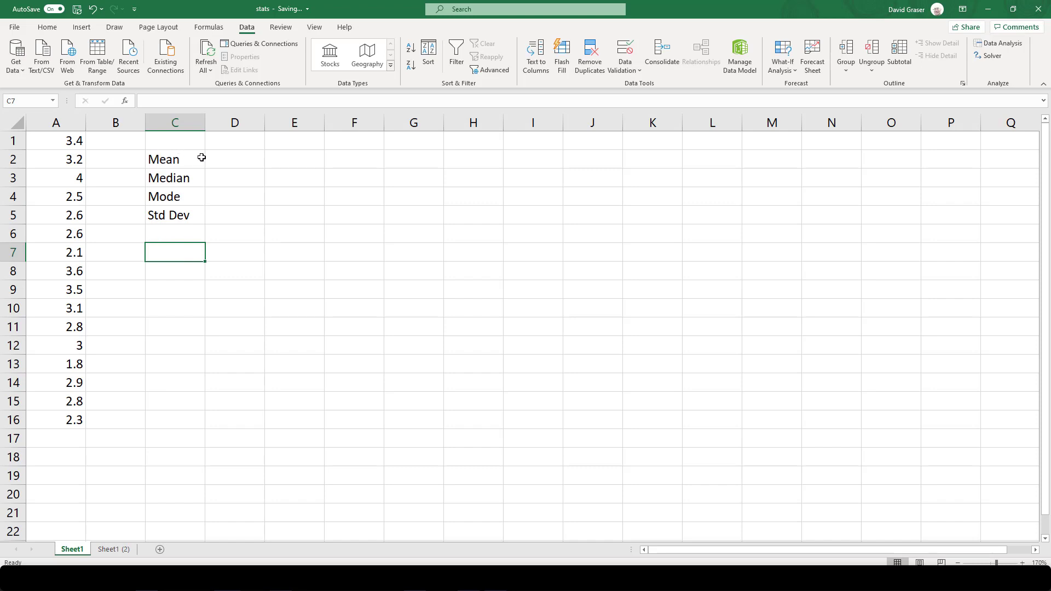
Enter =AVERAGE(A1:A16) in D2, giving the mean 2.8875 beside the Mean label.
left_click(238, 159)
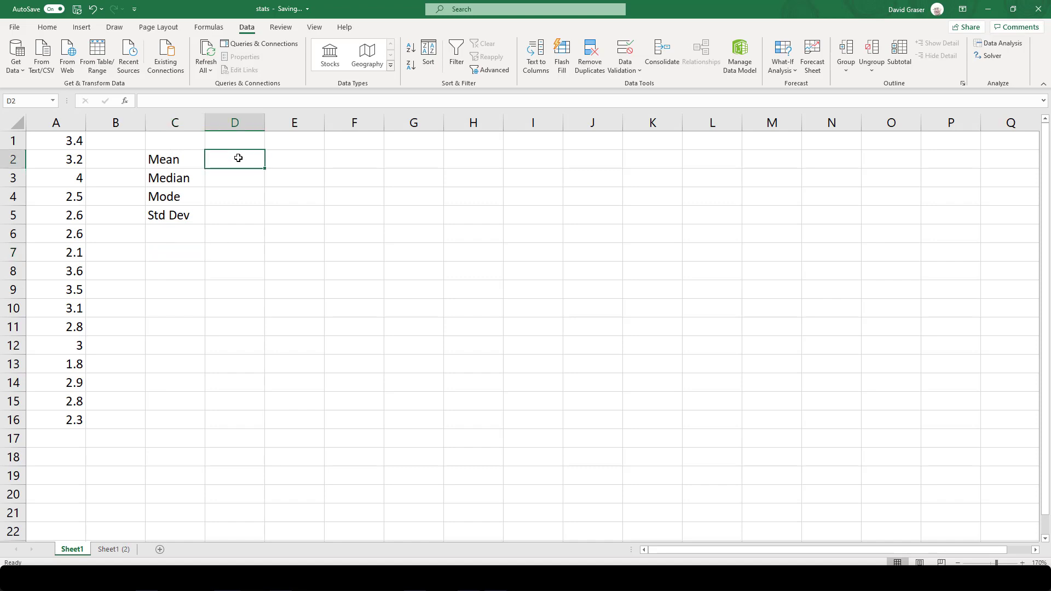
type("=")
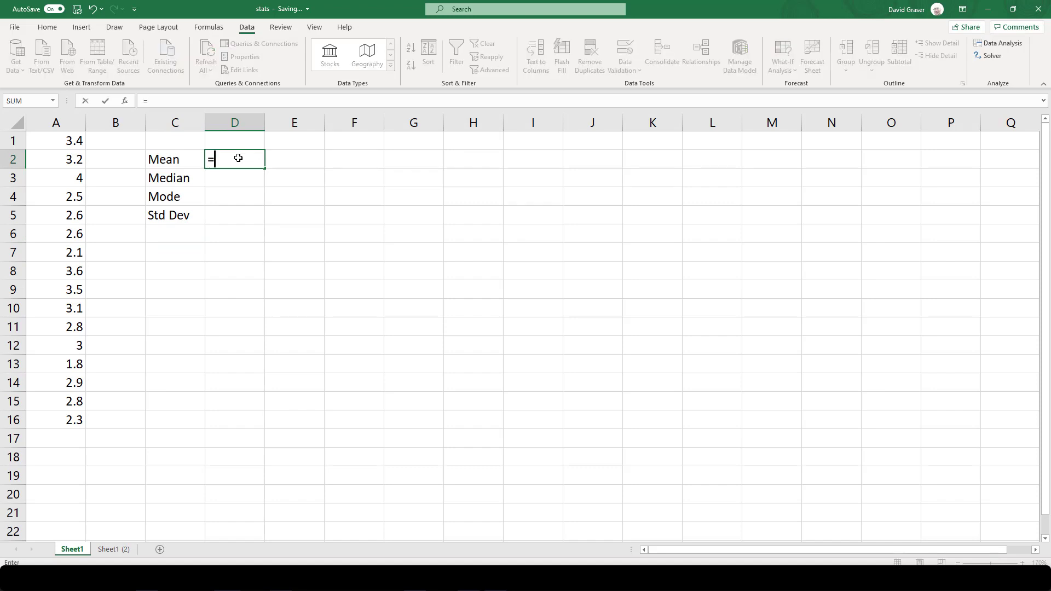
type("AVER")
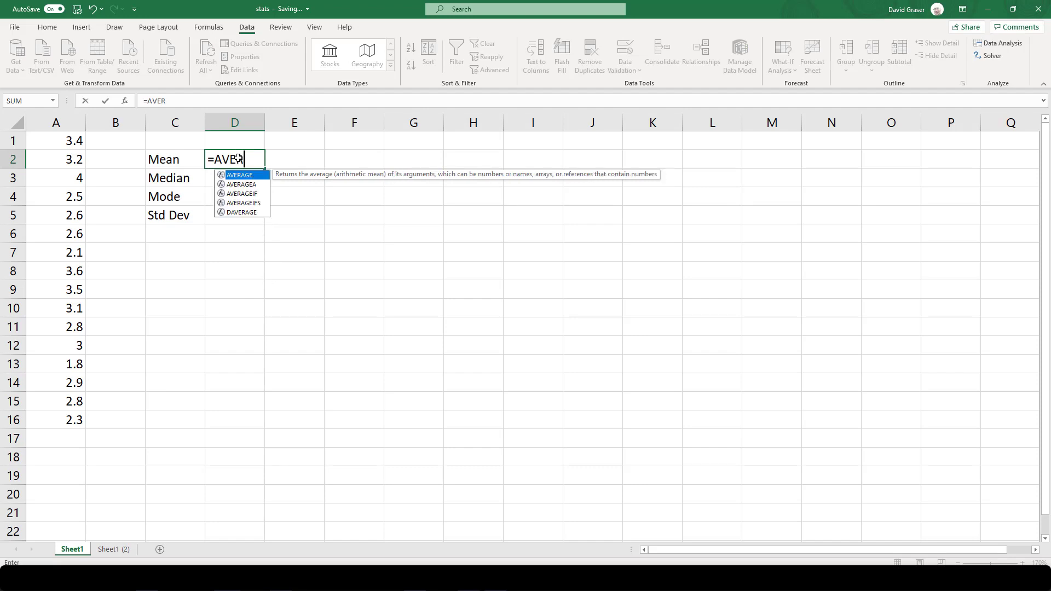
type("AGE(")
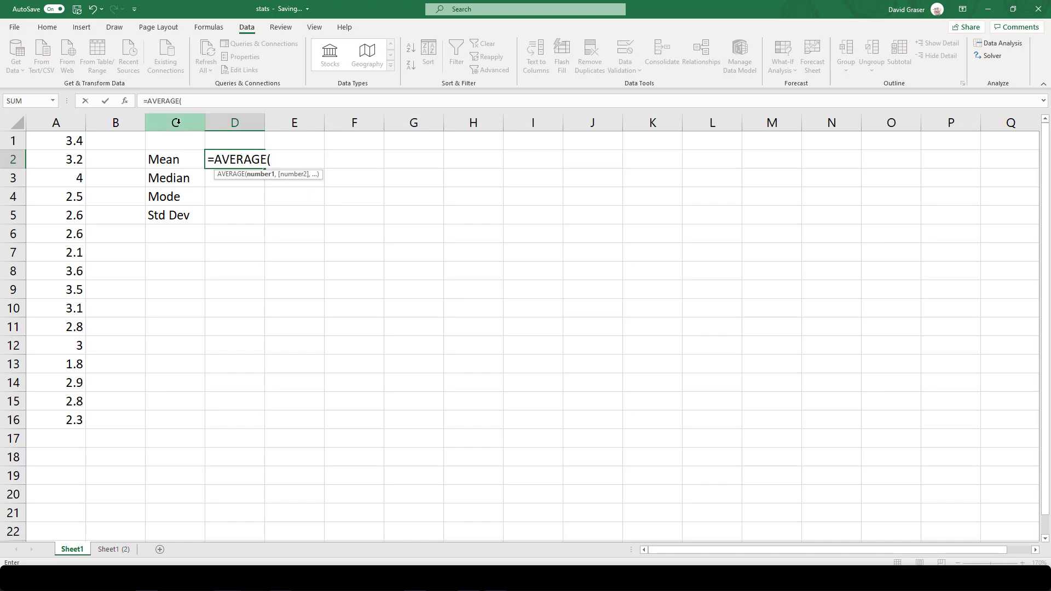
left_click(62, 142)
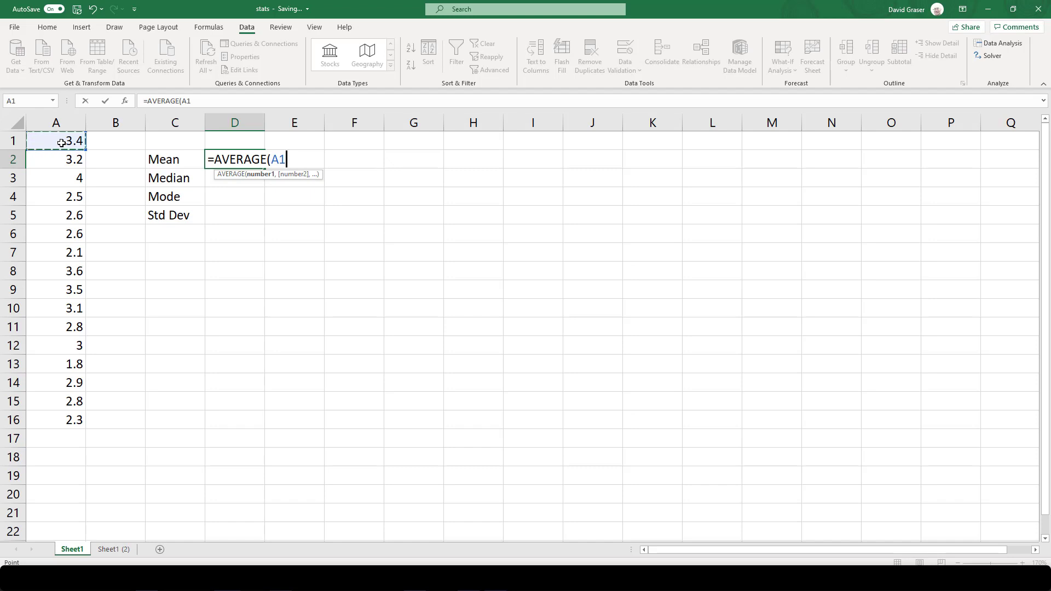
left_click_drag(62, 148, 81, 417)
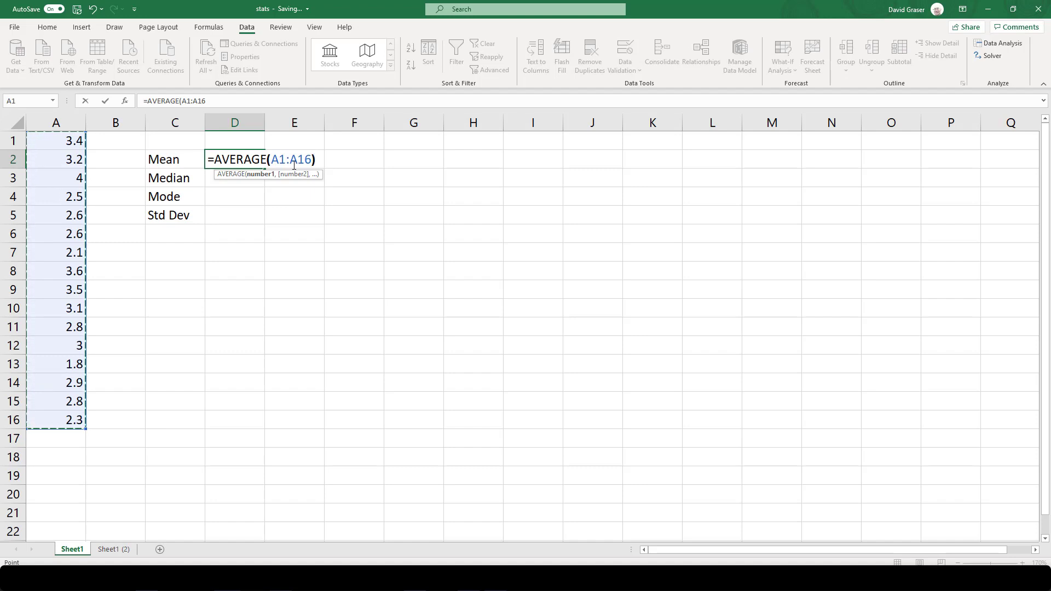
type(")")
key("Return")
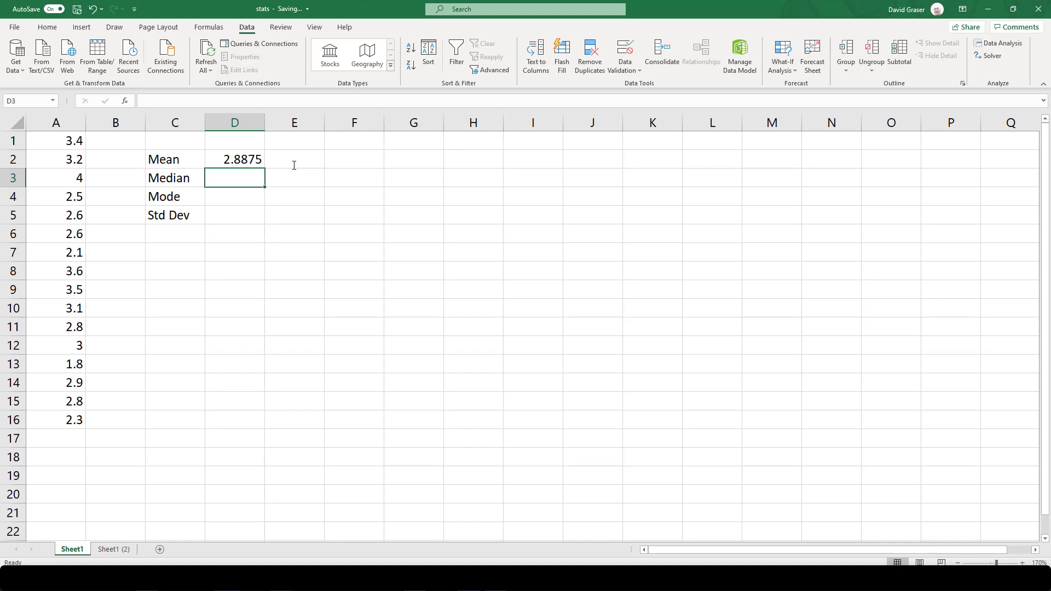
Enter =MEDIAN(A1:A16) in D3, returning the median 2.85.
type("=")
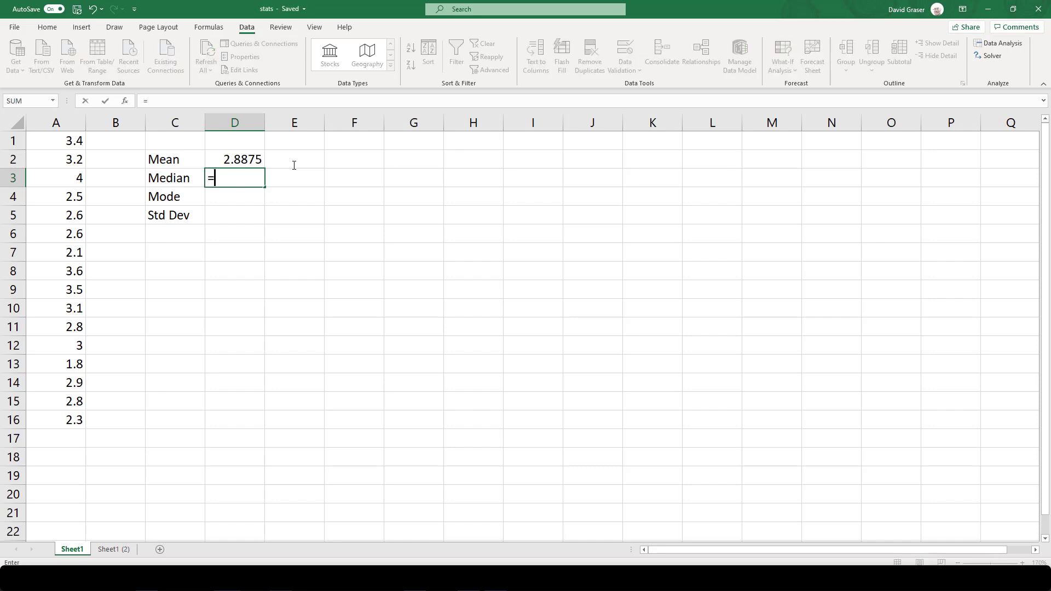
type("MED")
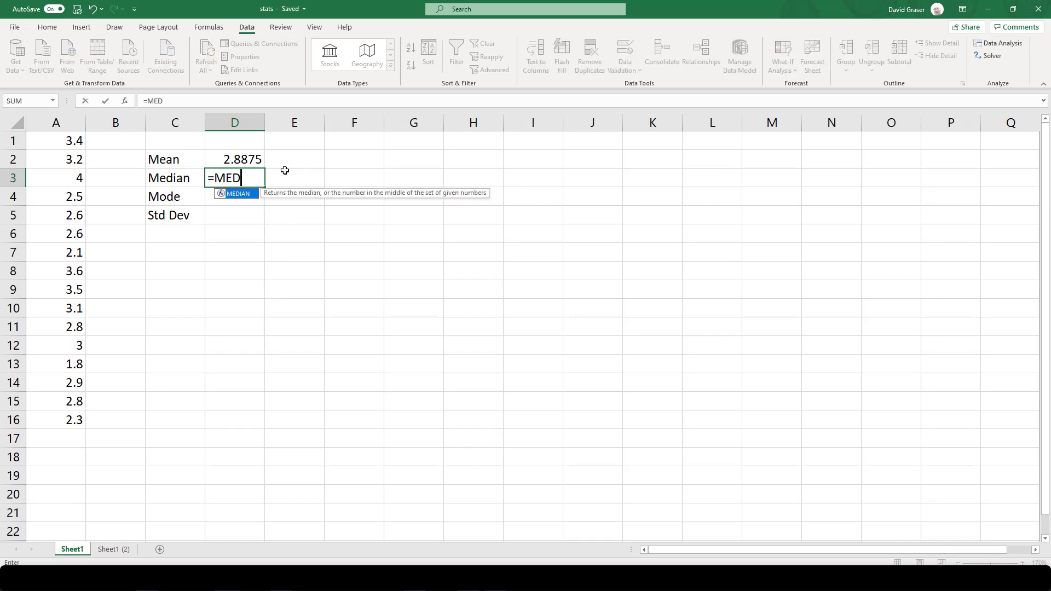
double_click(238, 194)
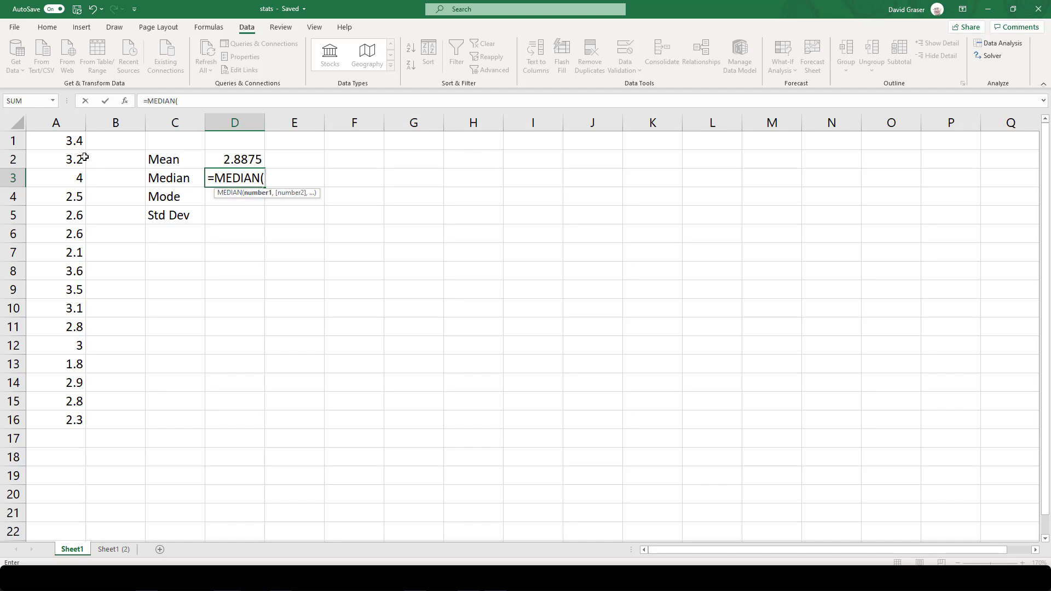
left_click_drag(70, 142, 61, 414)
type(")")
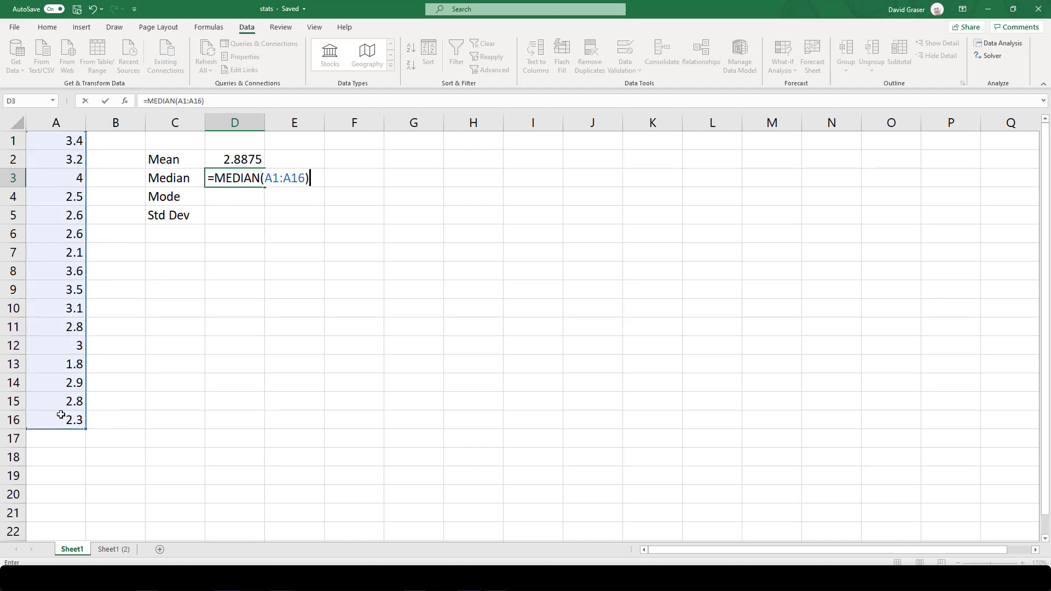
key("Return")
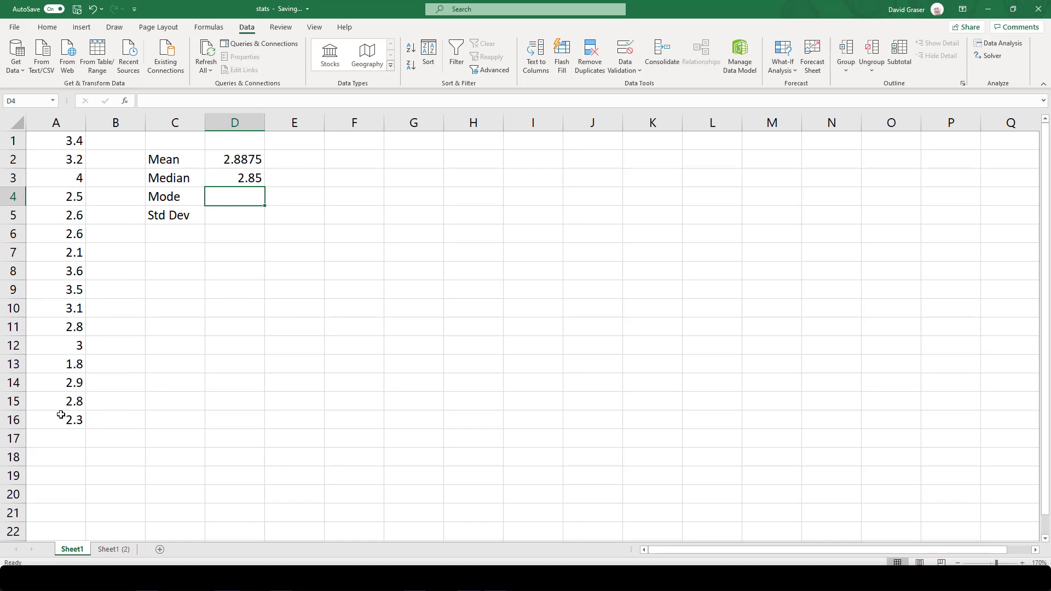
Enter =MODE(A1:A16) in D4, returning the mode 2.6.
type("=")
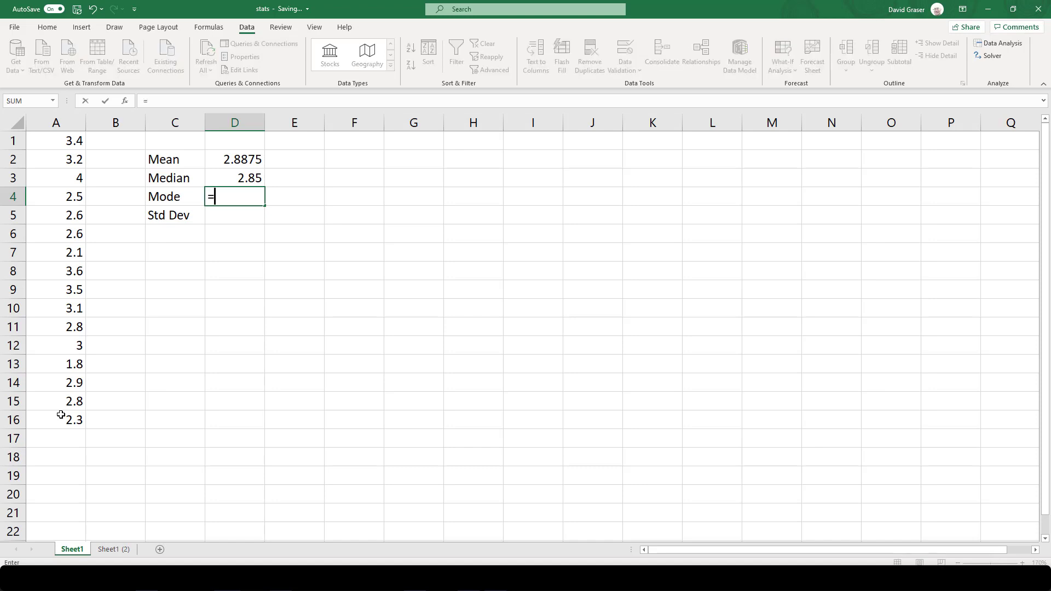
type("MODE")
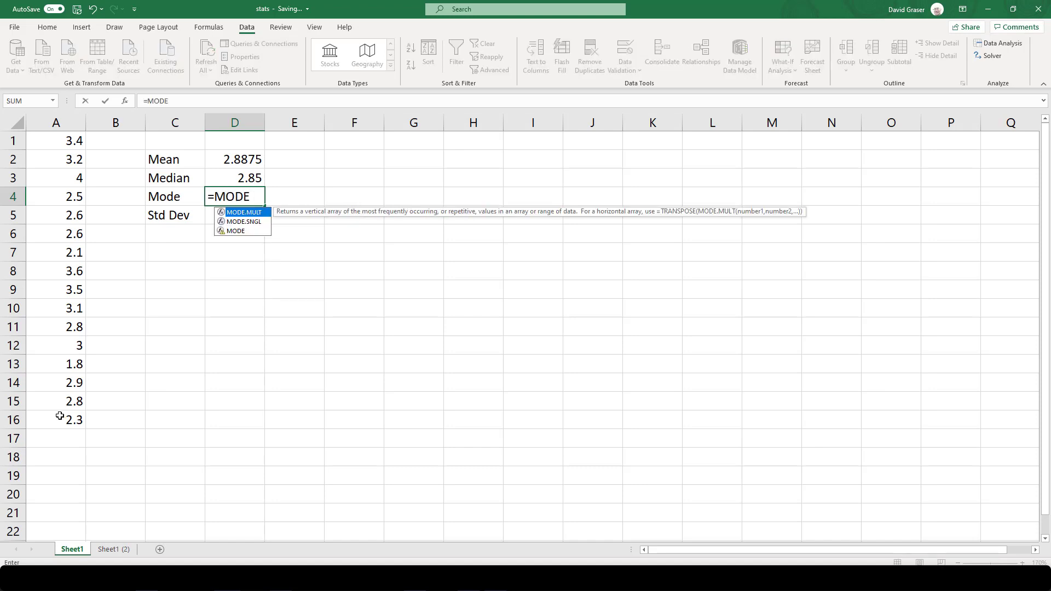
double_click(236, 231)
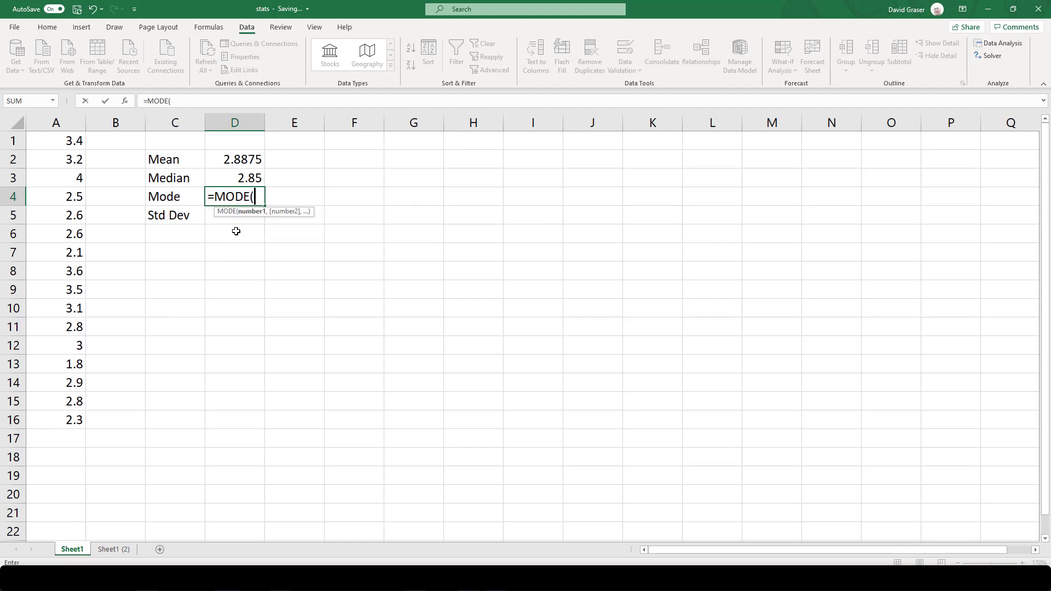
left_click(65, 140)
left_click_drag(65, 140, 57, 416)
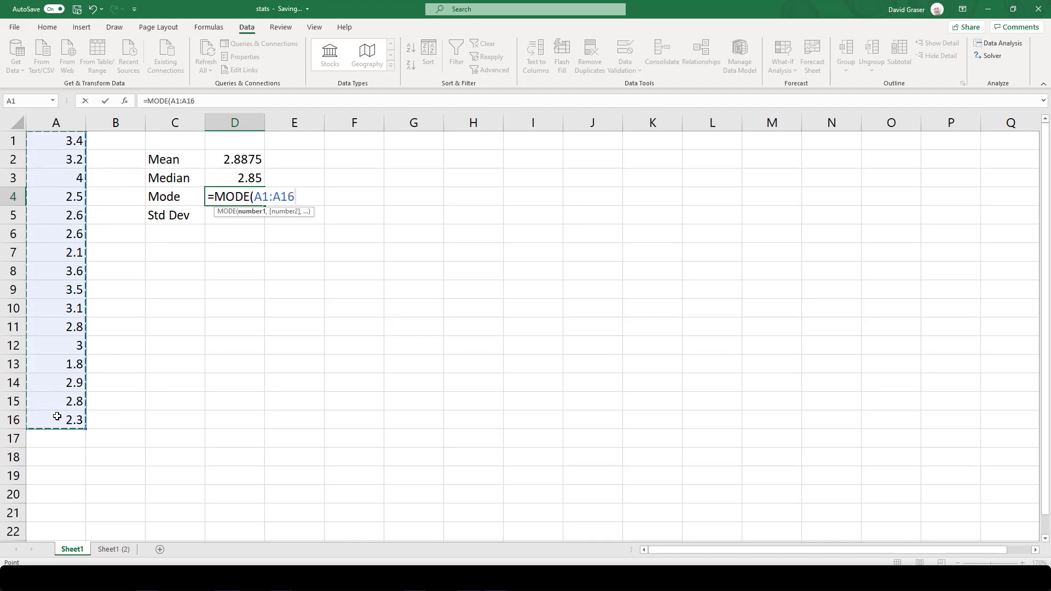
type(")")
key("Return")
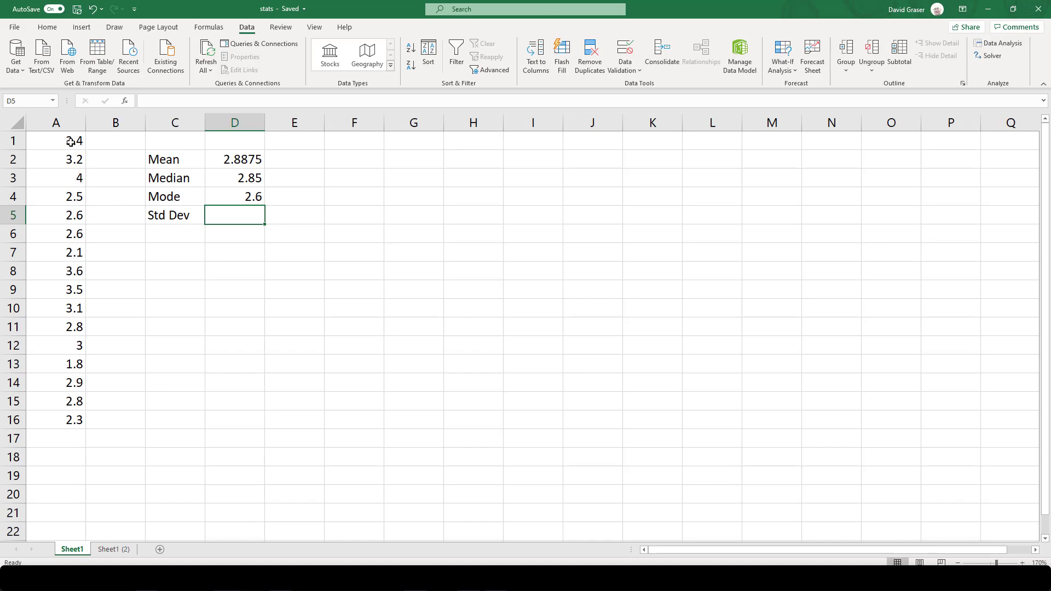
Sort the GPA values in column A from smallest to largest.
left_click_drag(66, 140, 48, 417)
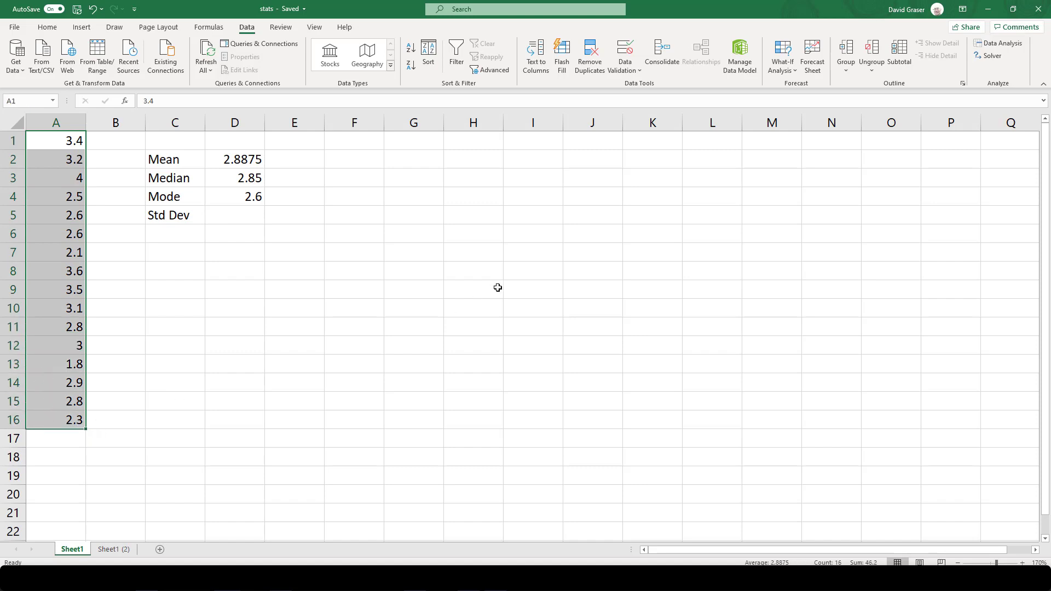
left_click(430, 57)
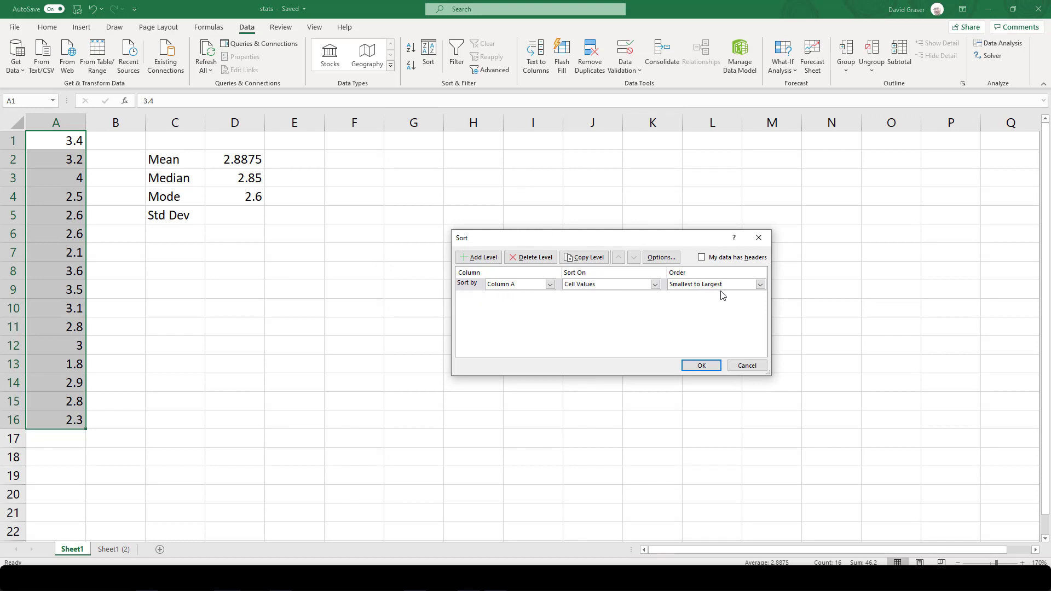
left_click(712, 369)
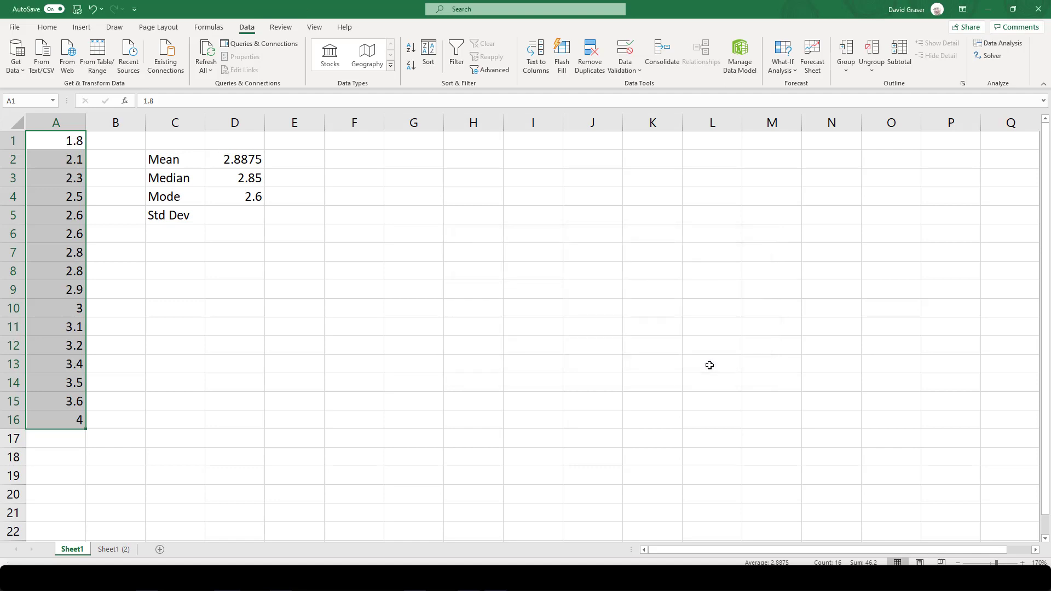
left_click(340, 302)
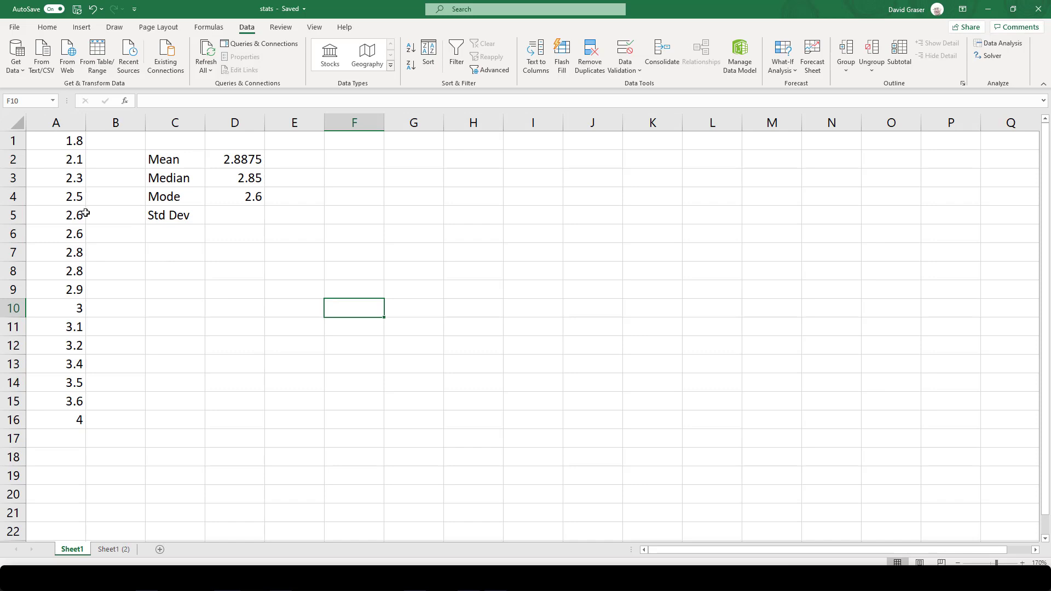
Enter 2.8 in E4 as the second mode value.
left_click(294, 198)
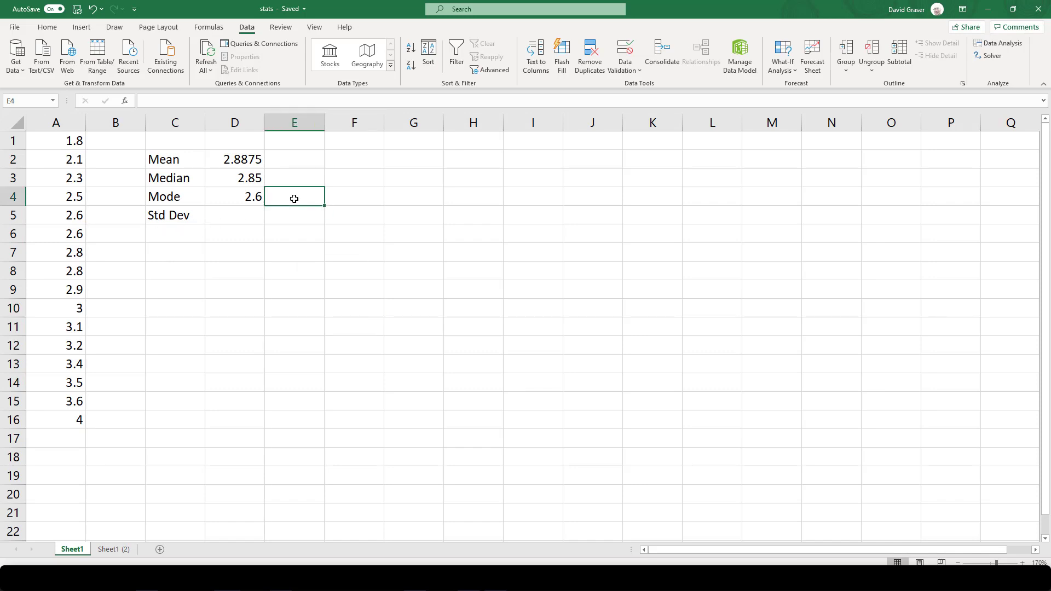
type("2.8")
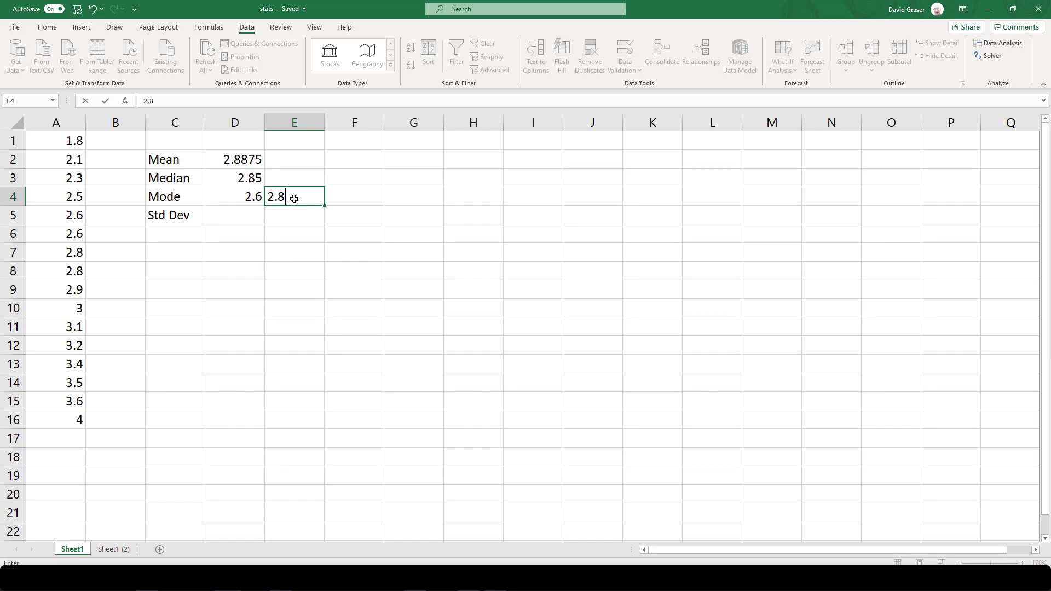
key("Return")
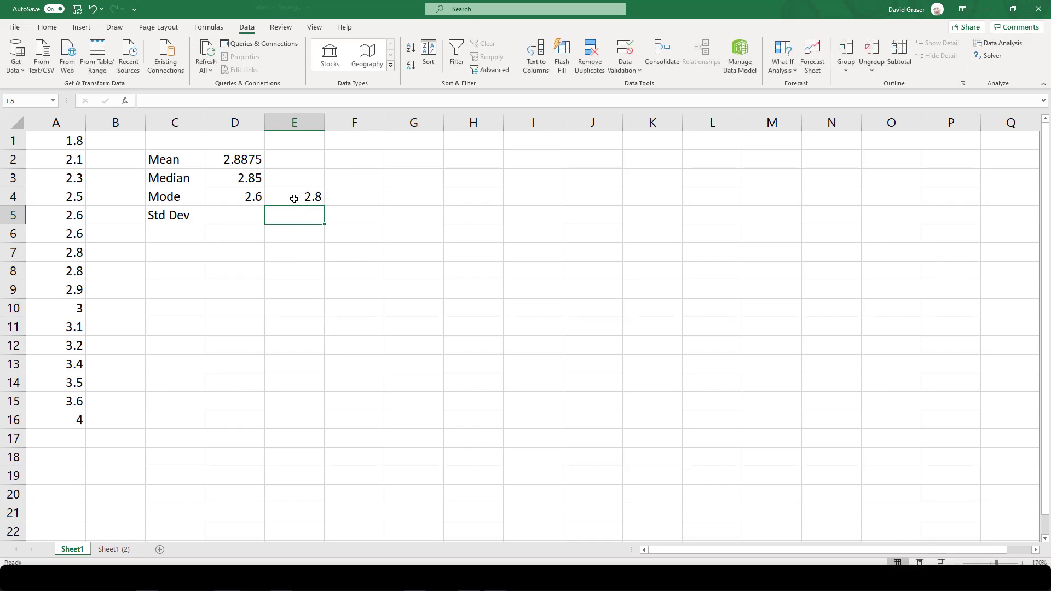
Enter =STDEV(A1:A16) in D5, giving the standard deviation 0.57836.
left_click(241, 215)
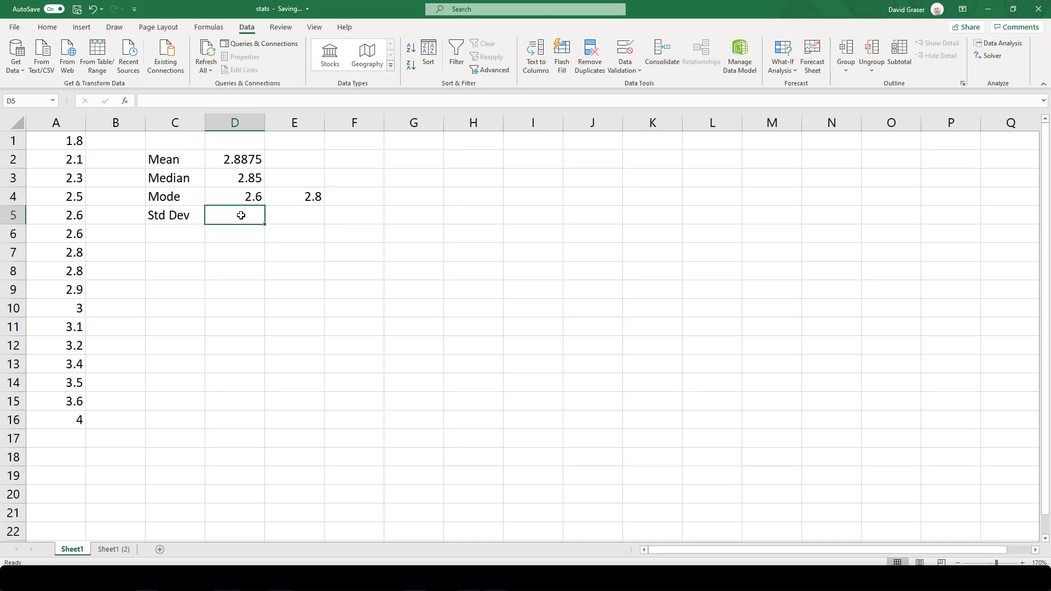
type("=")
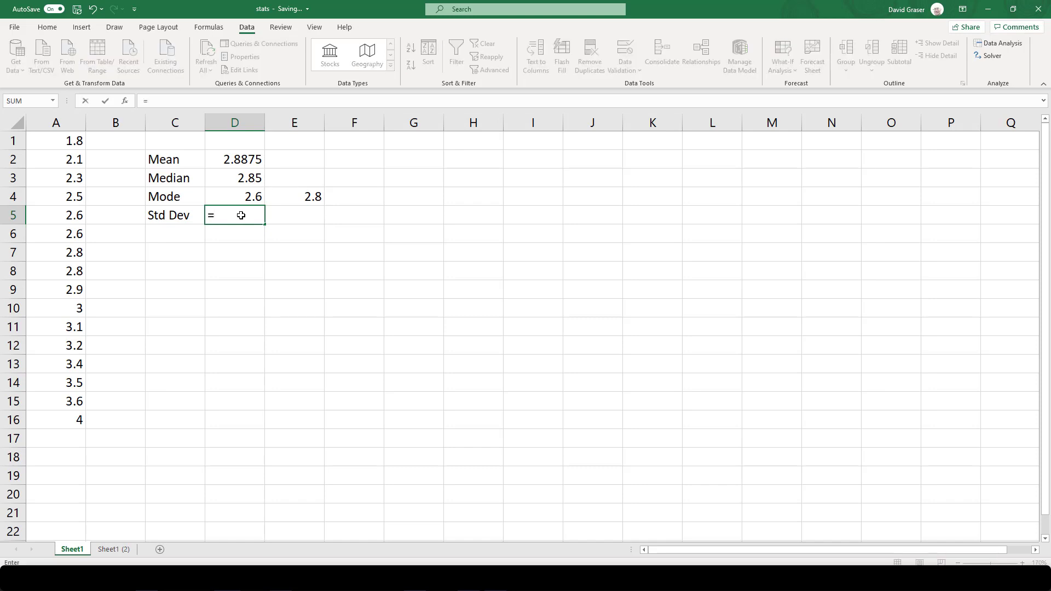
type("S")
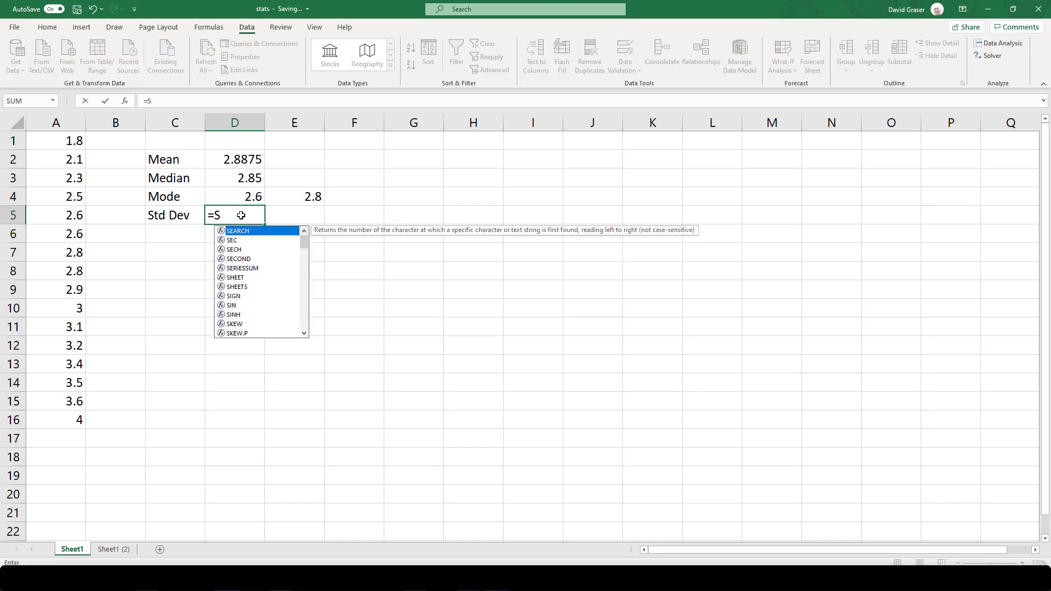
type("T")
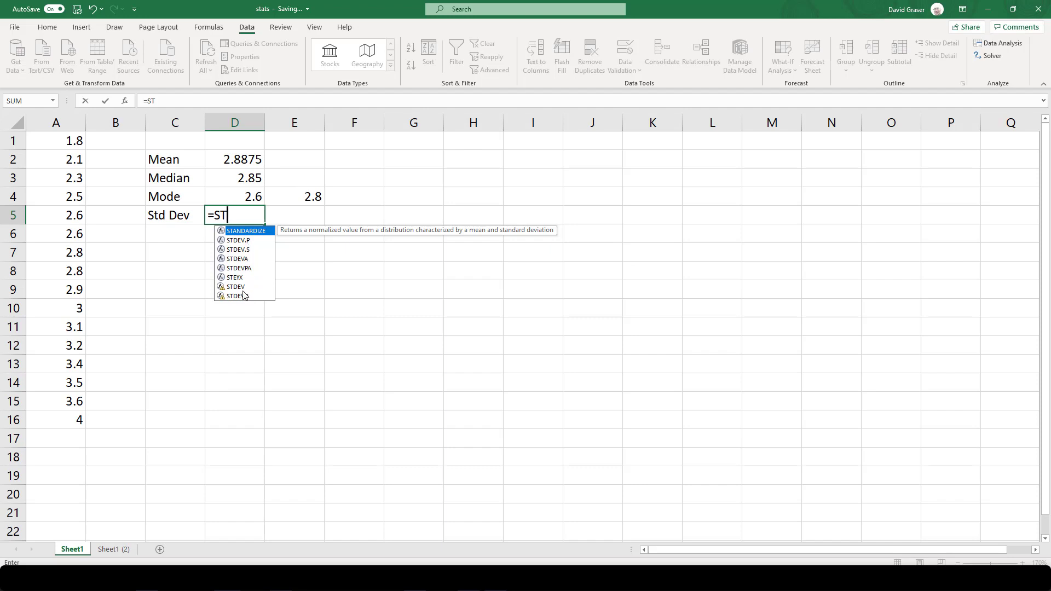
double_click(239, 288)
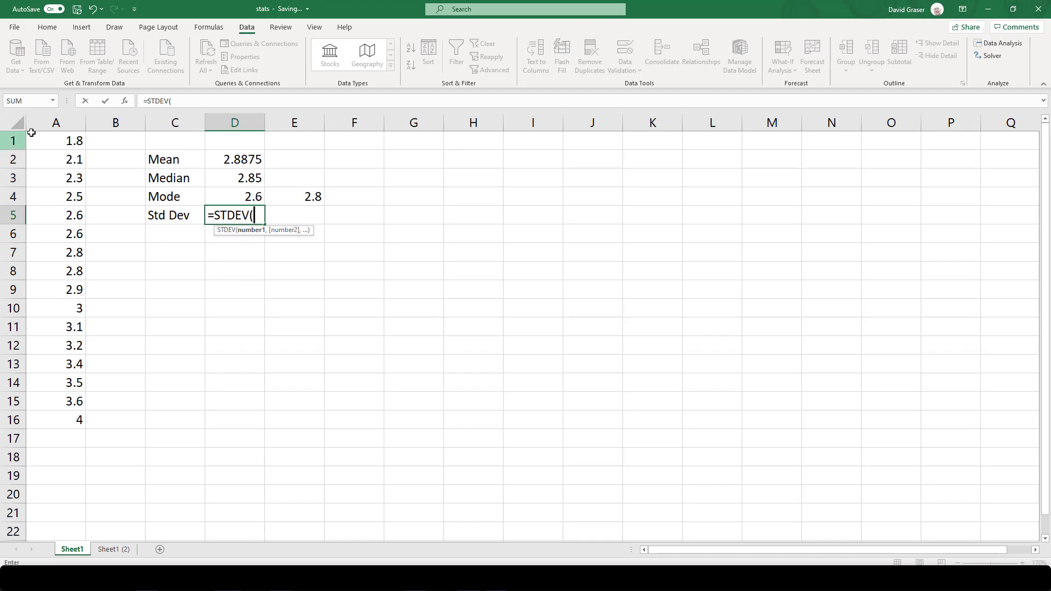
left_click_drag(76, 141, 51, 419)
type(")")
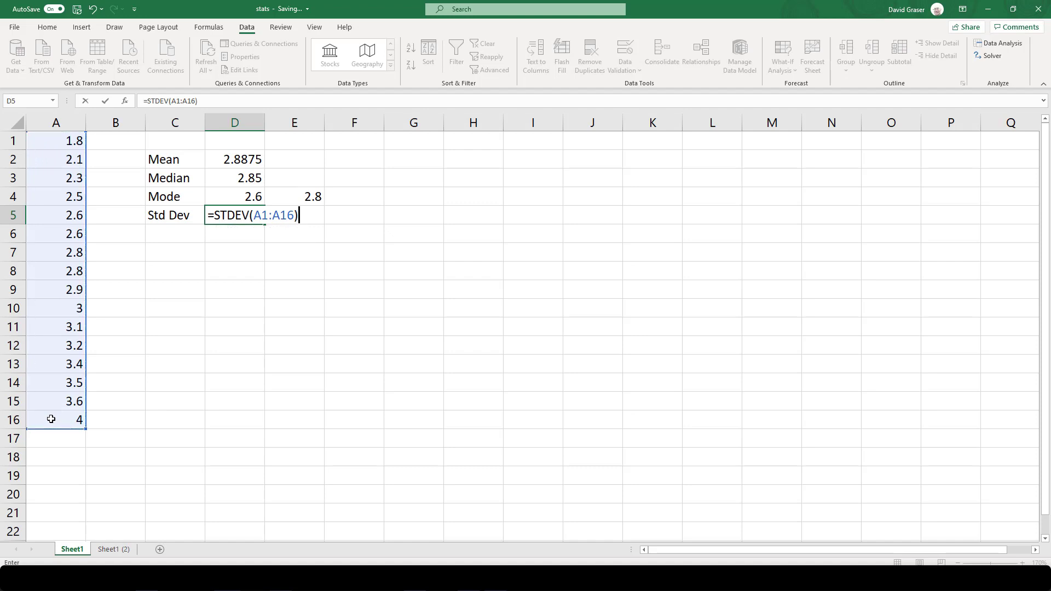
key("Return")
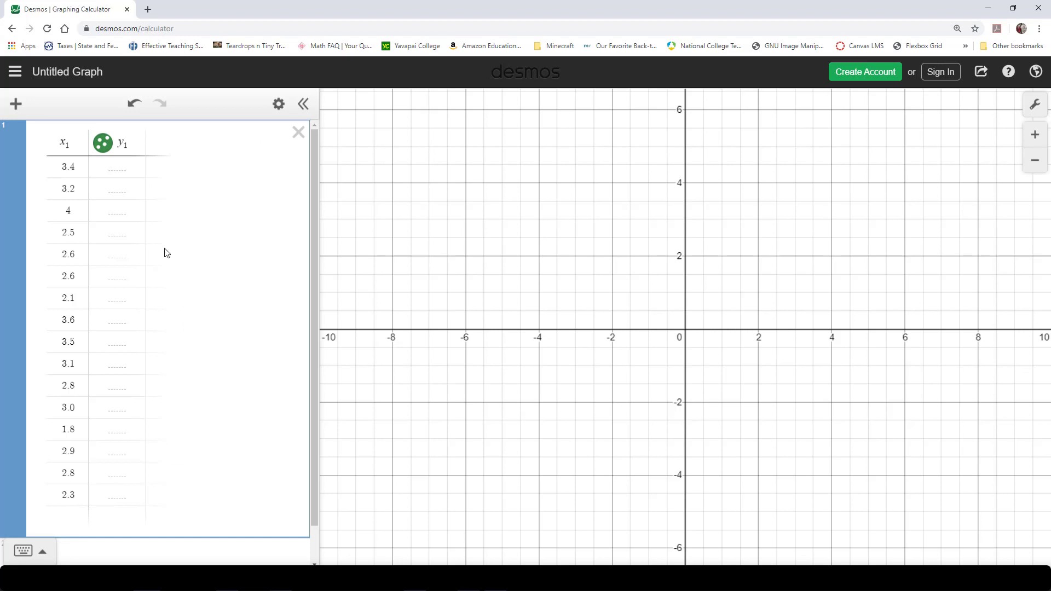
Check the 16 GPA values in the Desmos x₁ table column and scroll the expression list down.
left_click(13, 108)
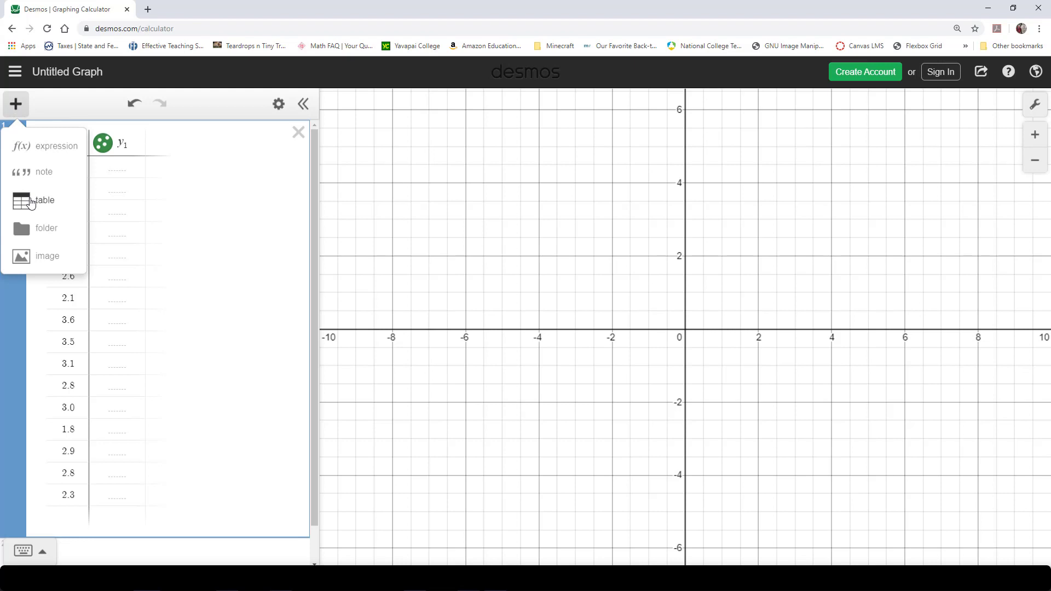
left_click(80, 110)
left_click(78, 170)
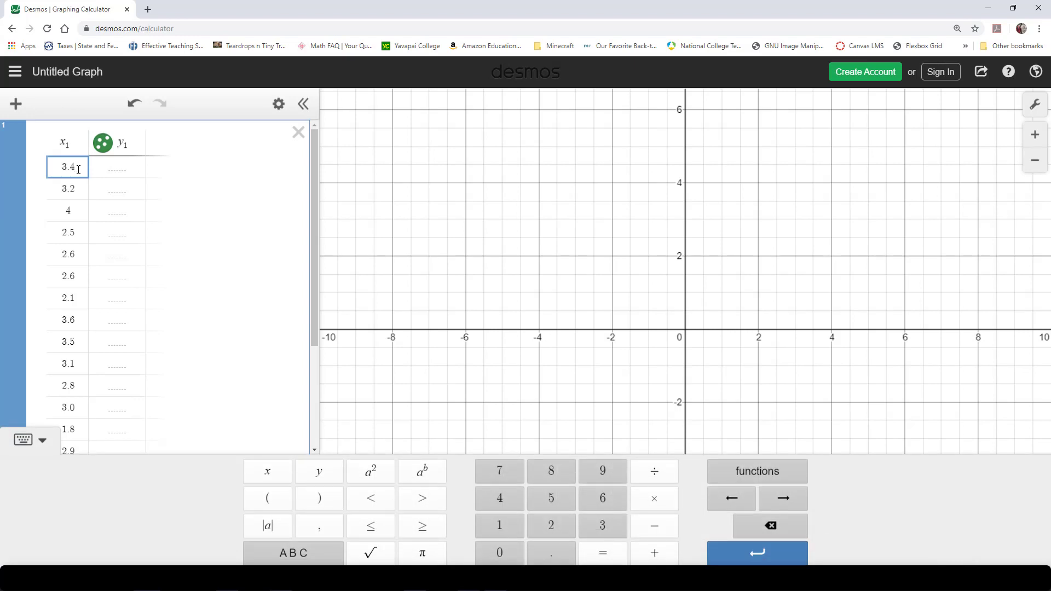
key("Down")
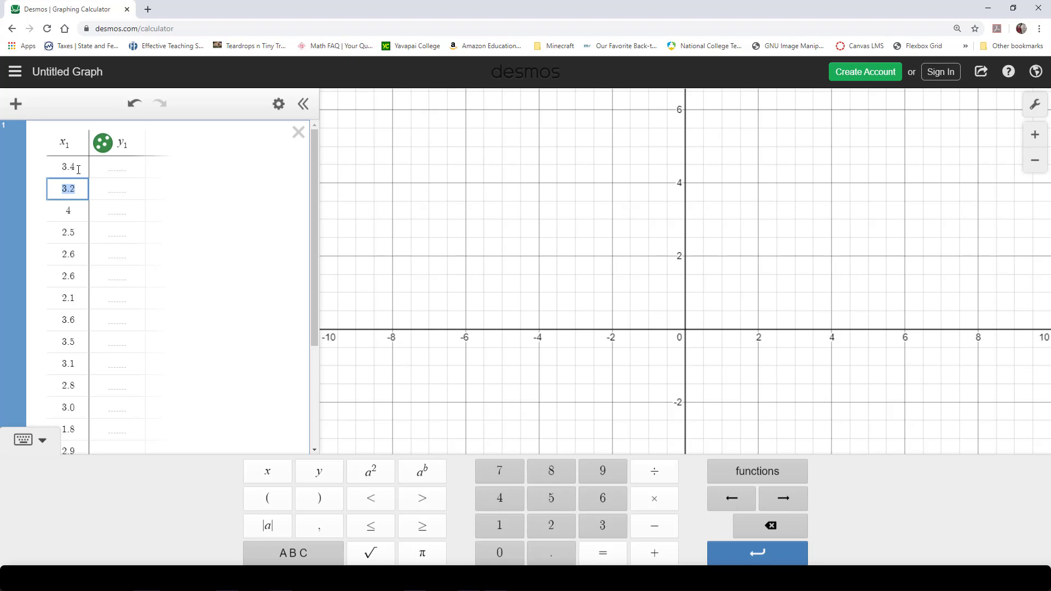
key("Down")
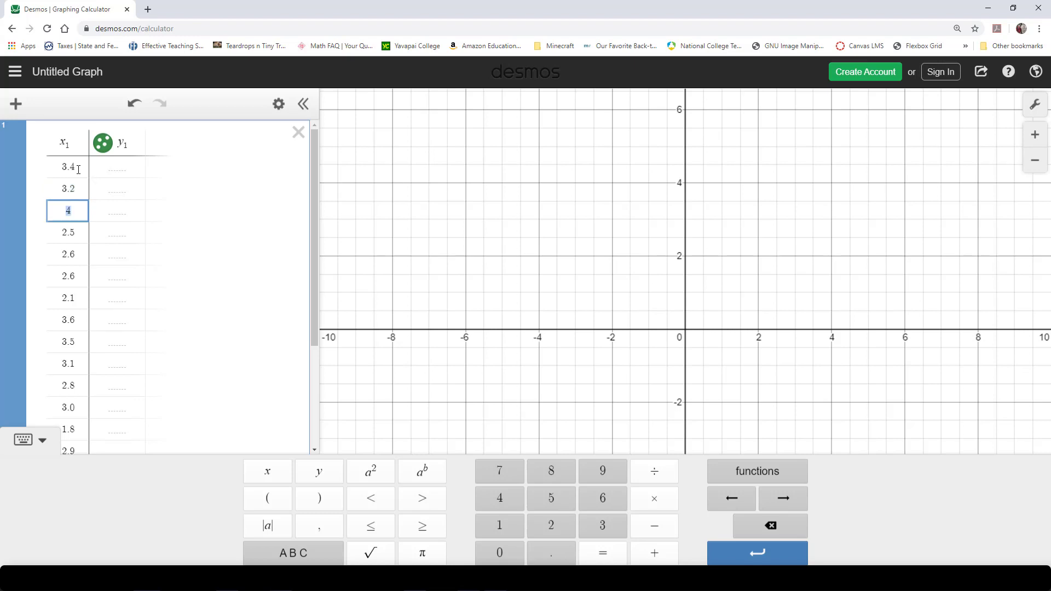
left_click(252, 108)
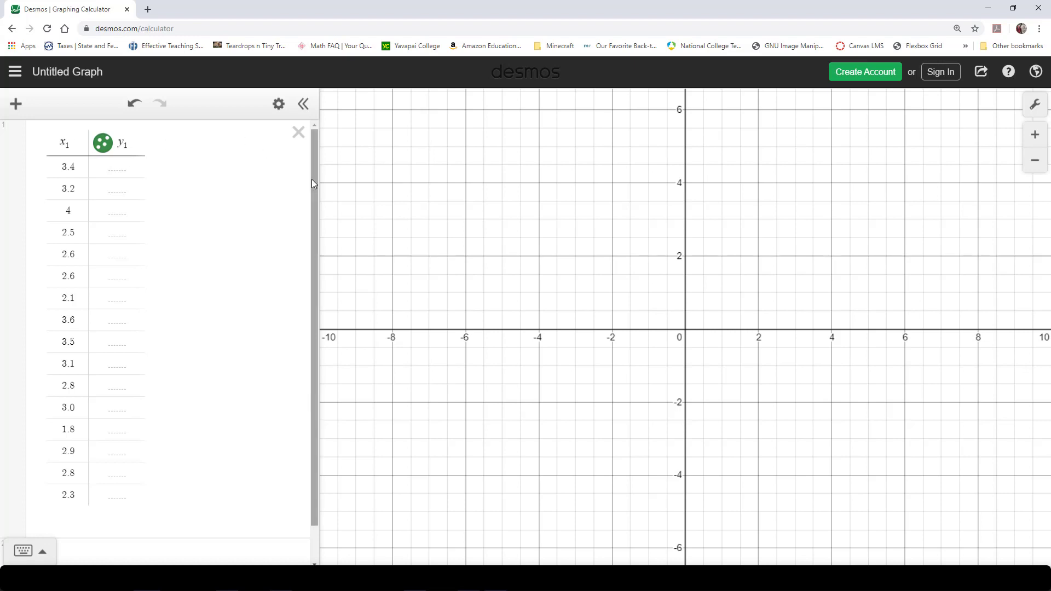
left_click_drag(313, 183, 310, 225)
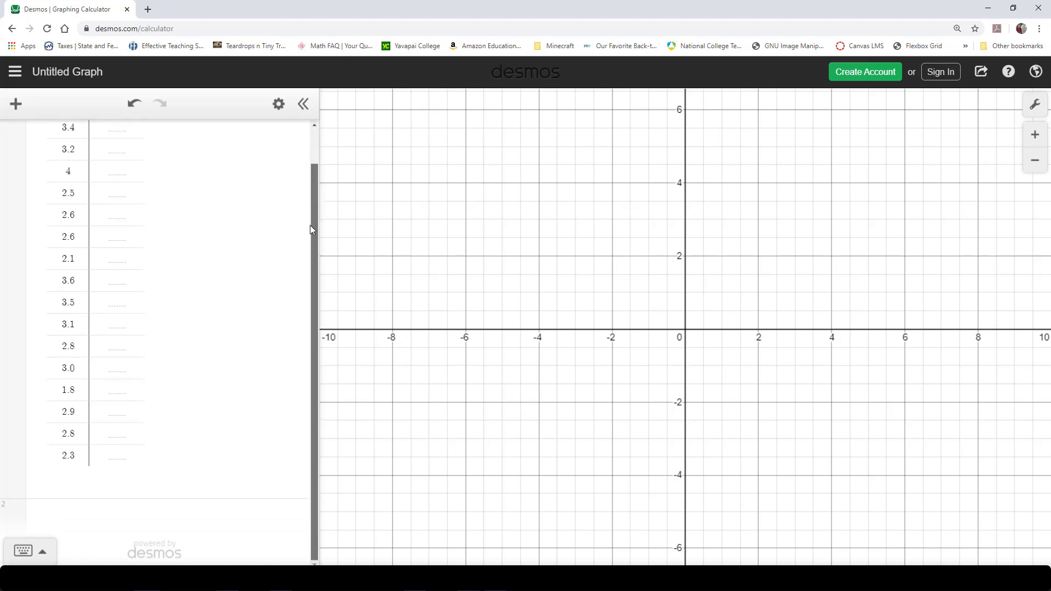
Add a Desmos expression mean(x₁) below the table, evaluating to 2.8875.
left_click(101, 516)
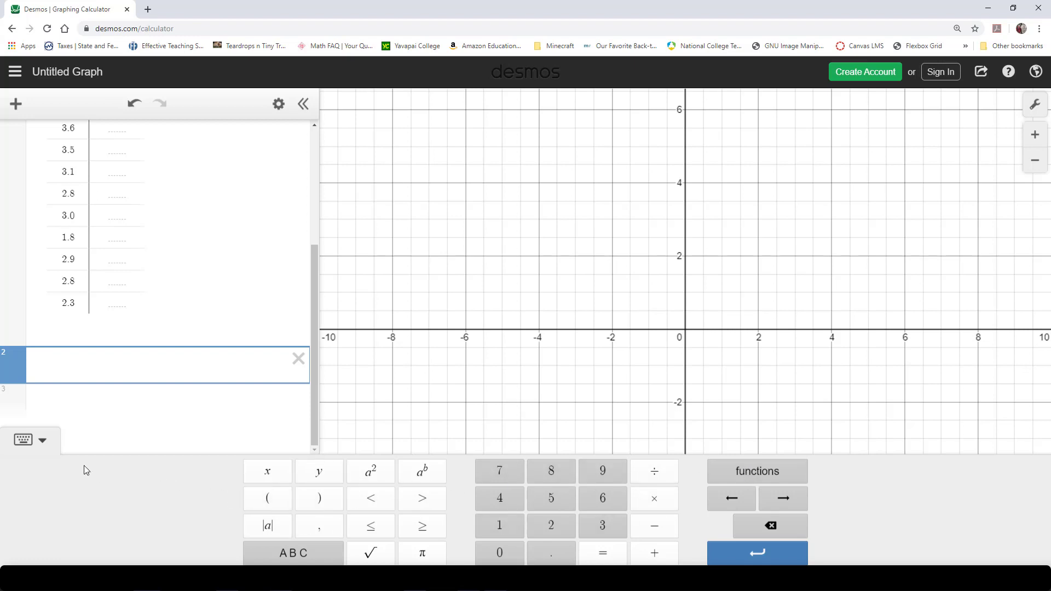
left_click(41, 443)
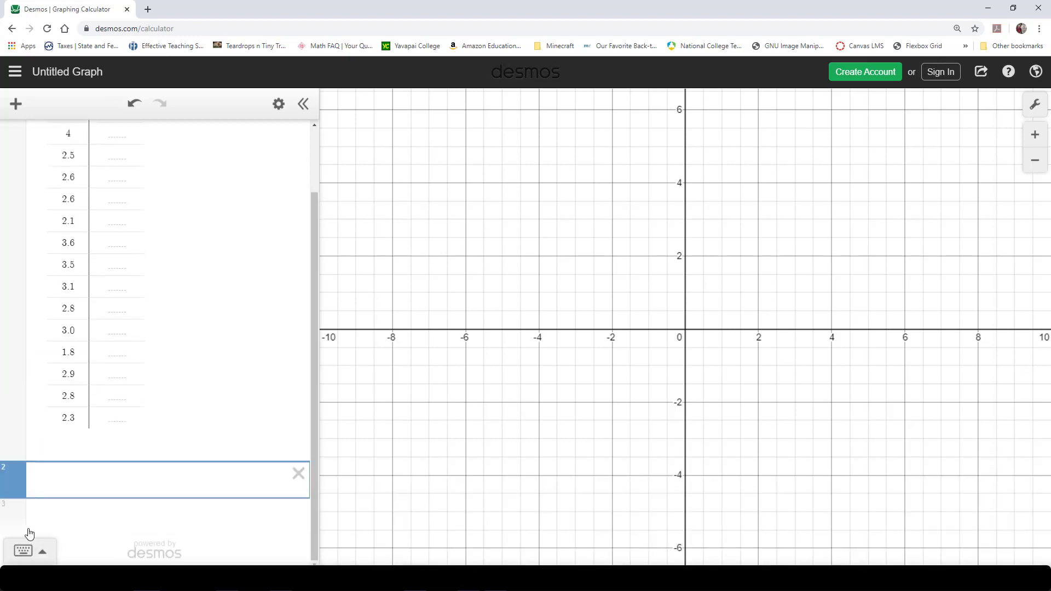
left_click(44, 554)
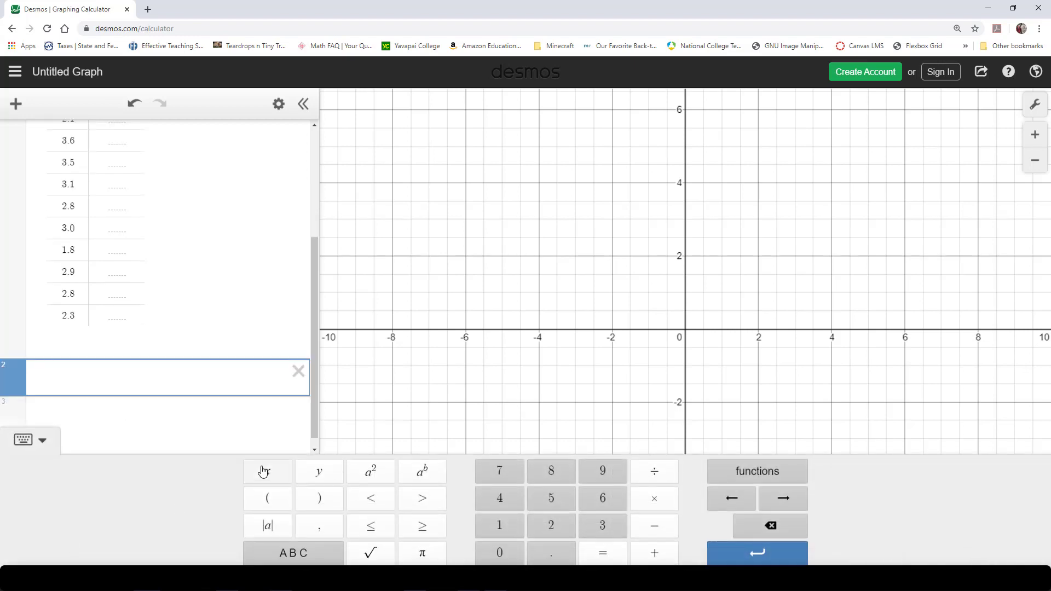
left_click(743, 472)
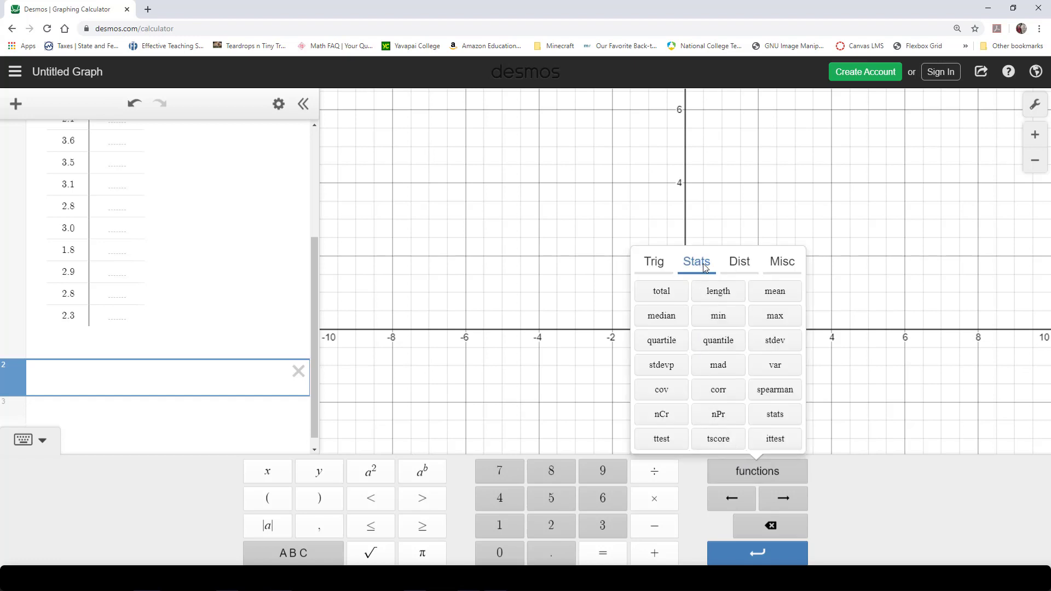
left_click(775, 293)
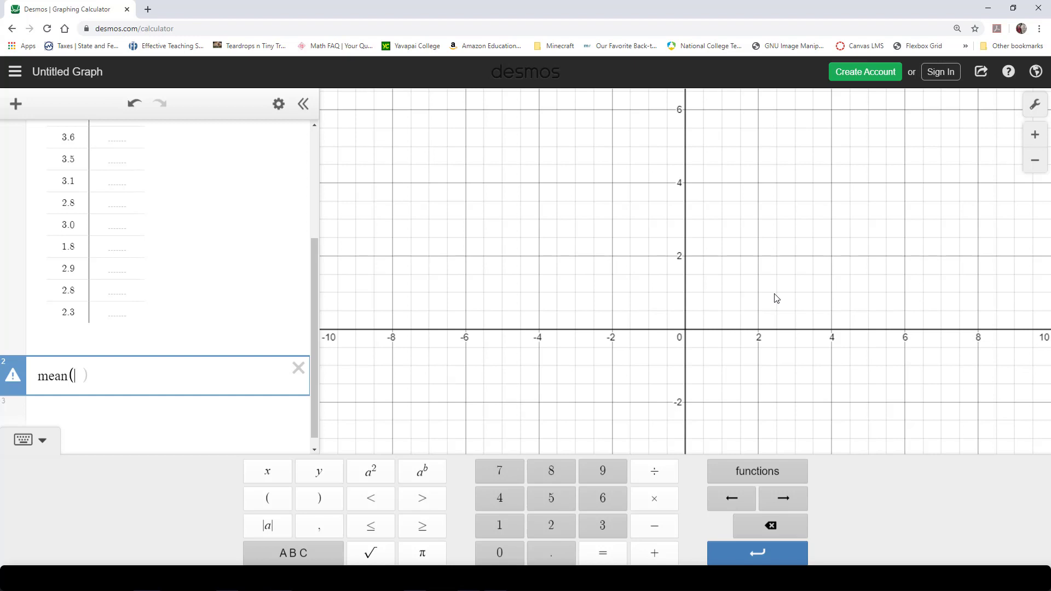
type("x")
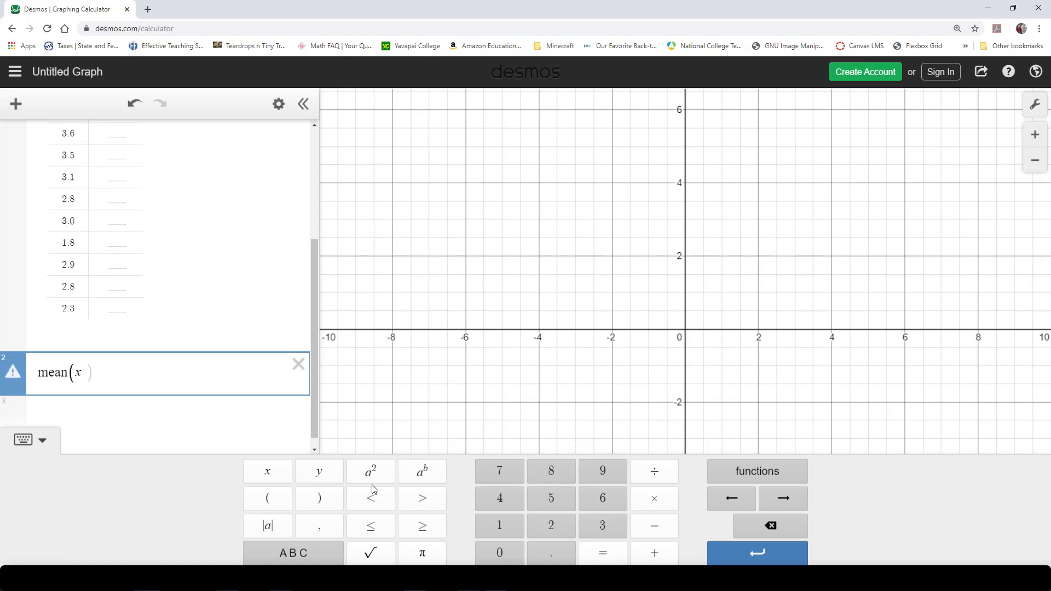
type("1")
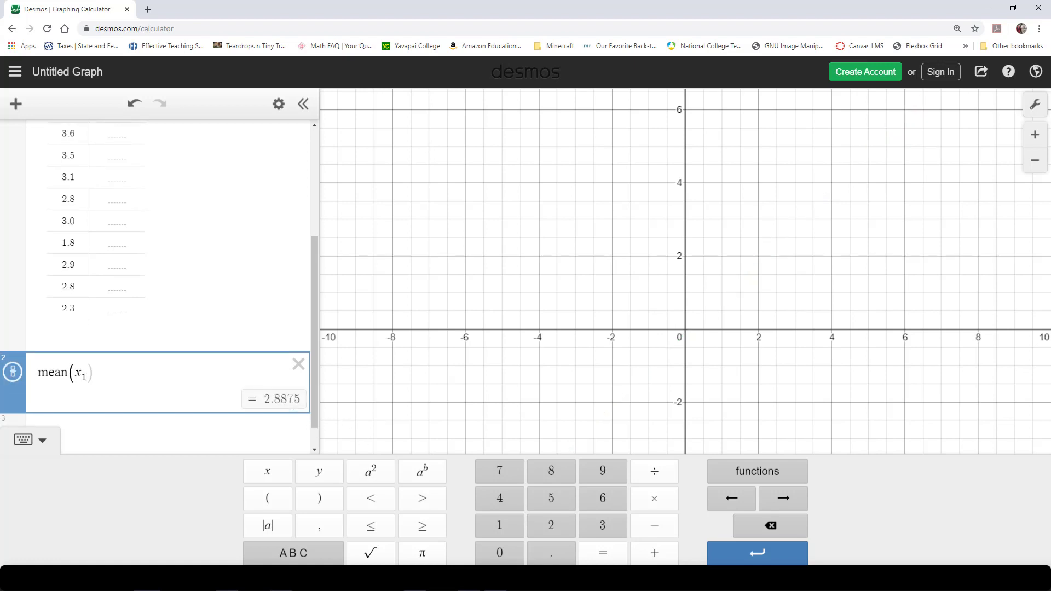
Start a new expression median(x_1) below the mean.
left_click(233, 432)
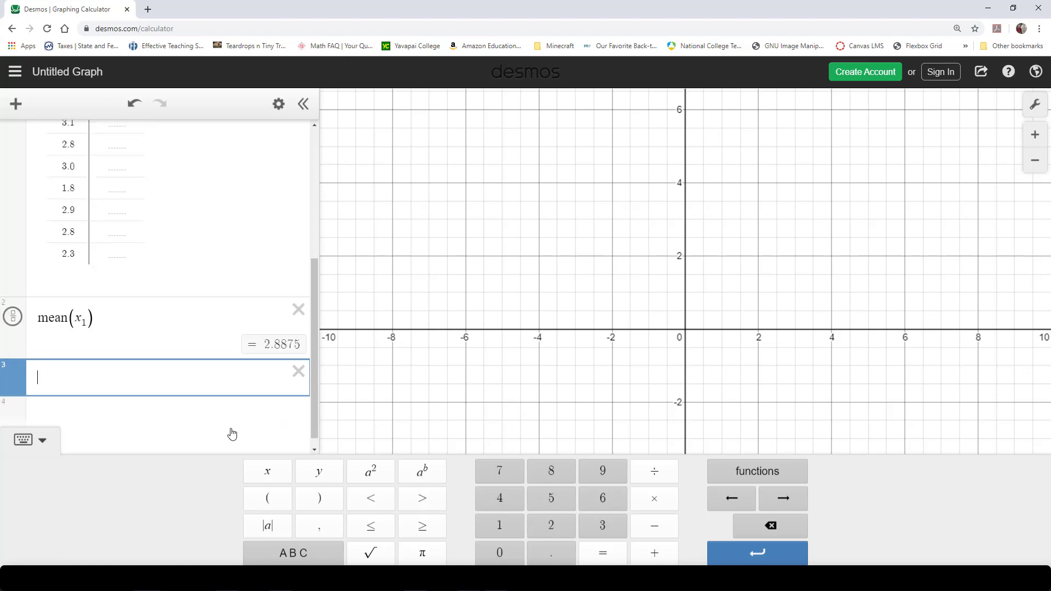
left_click(777, 471)
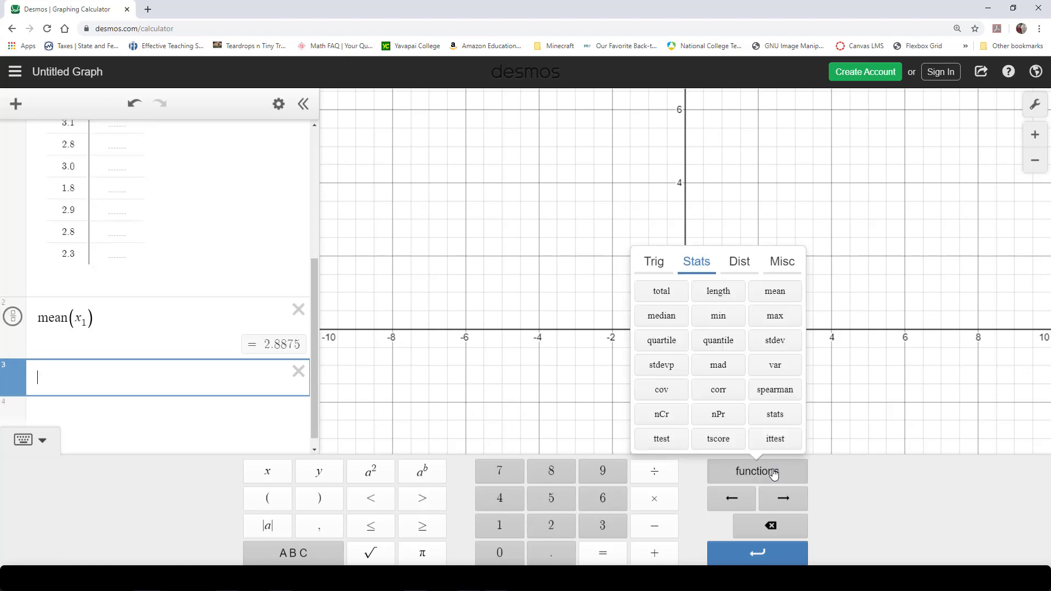
left_click(673, 323)
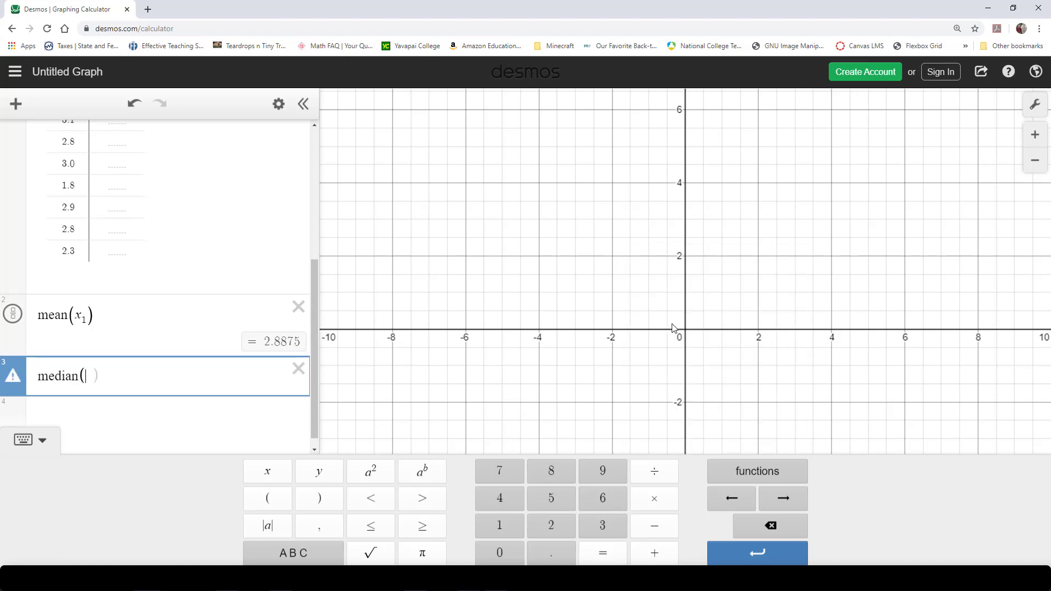
type("x")
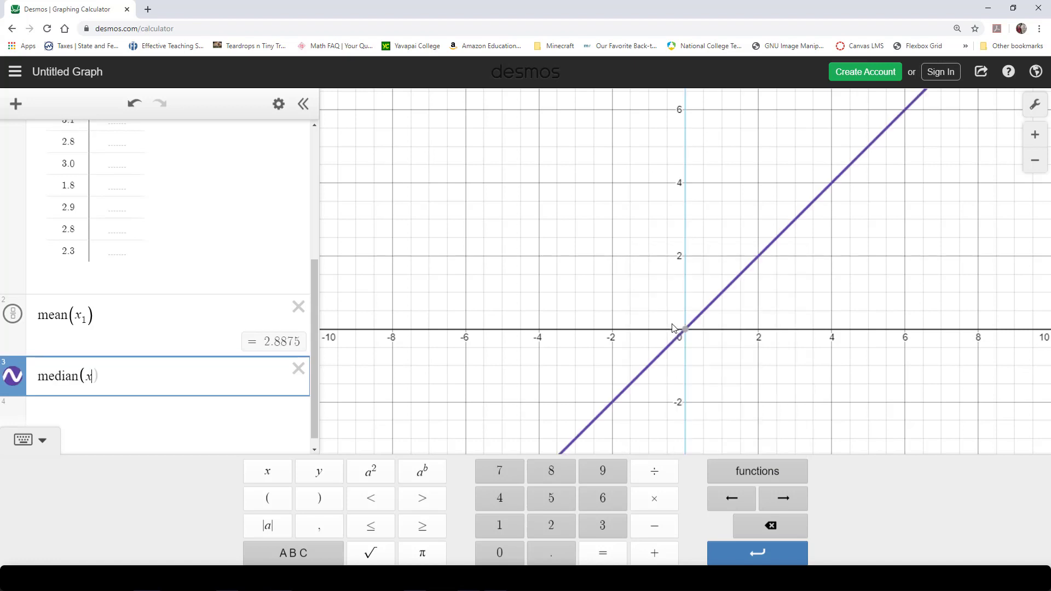
type("_1")
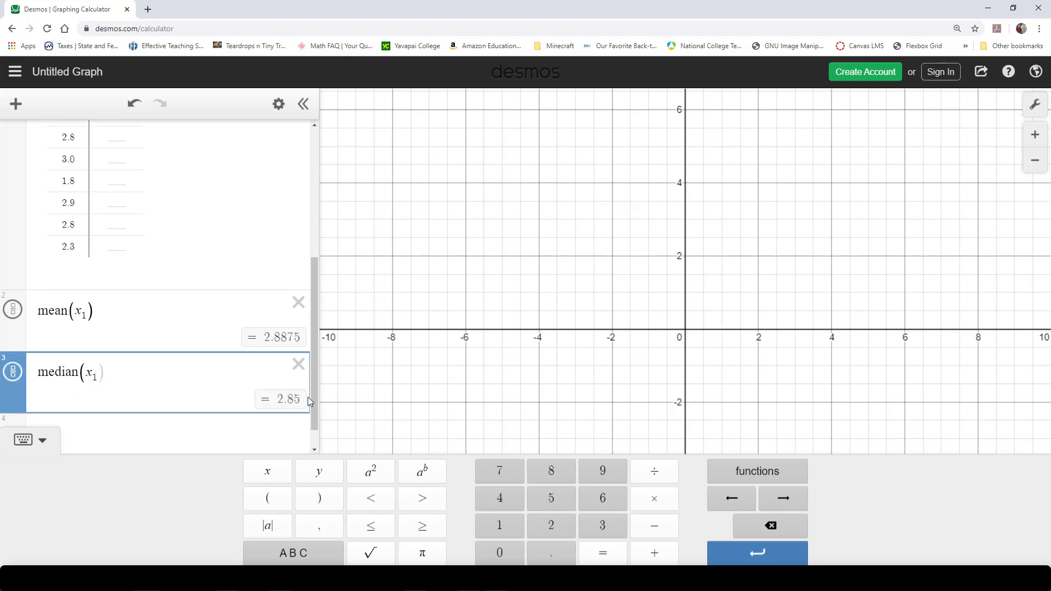
Begin a fourth expression stdev(x_1) for the standard deviation of x₁.
left_click(263, 433)
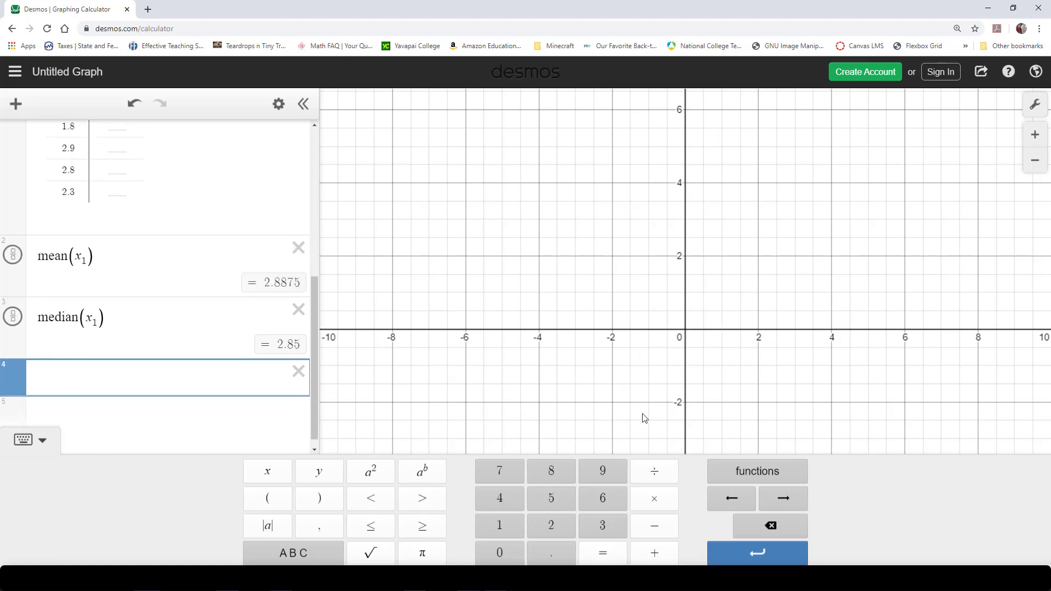
left_click(739, 472)
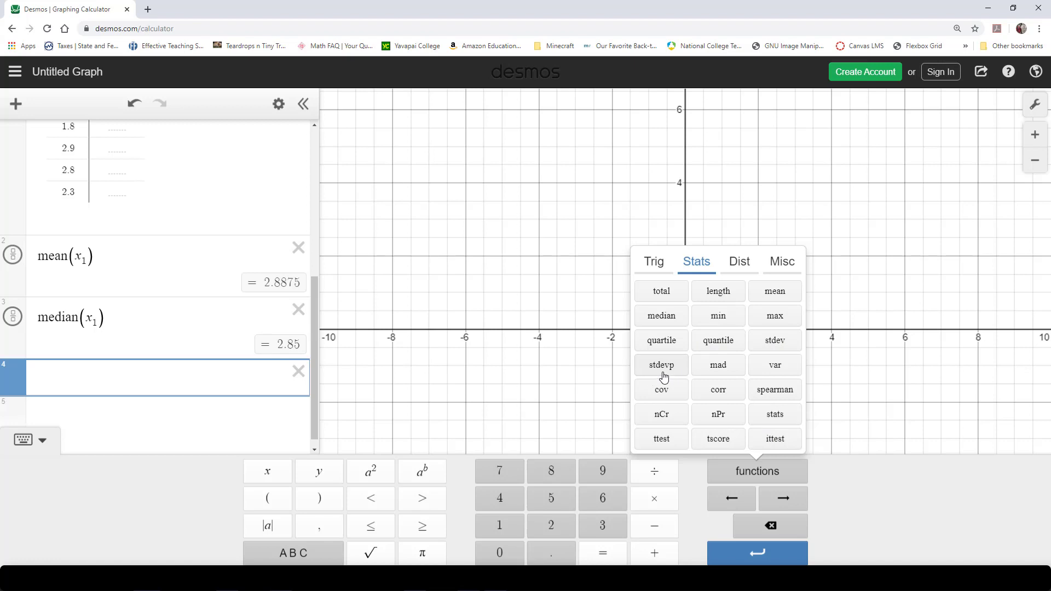
left_click(774, 340)
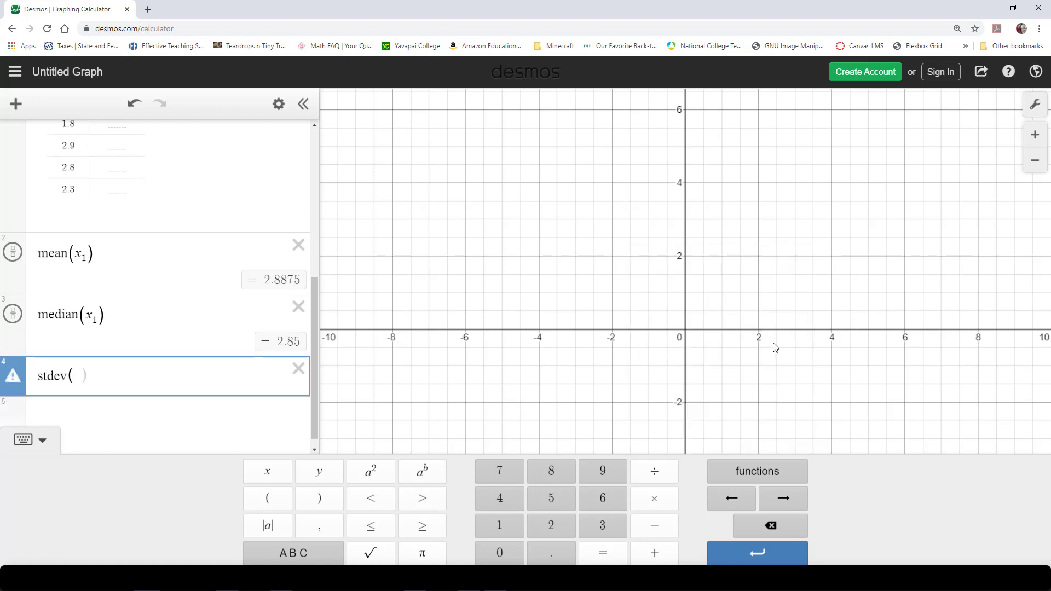
type("x_")
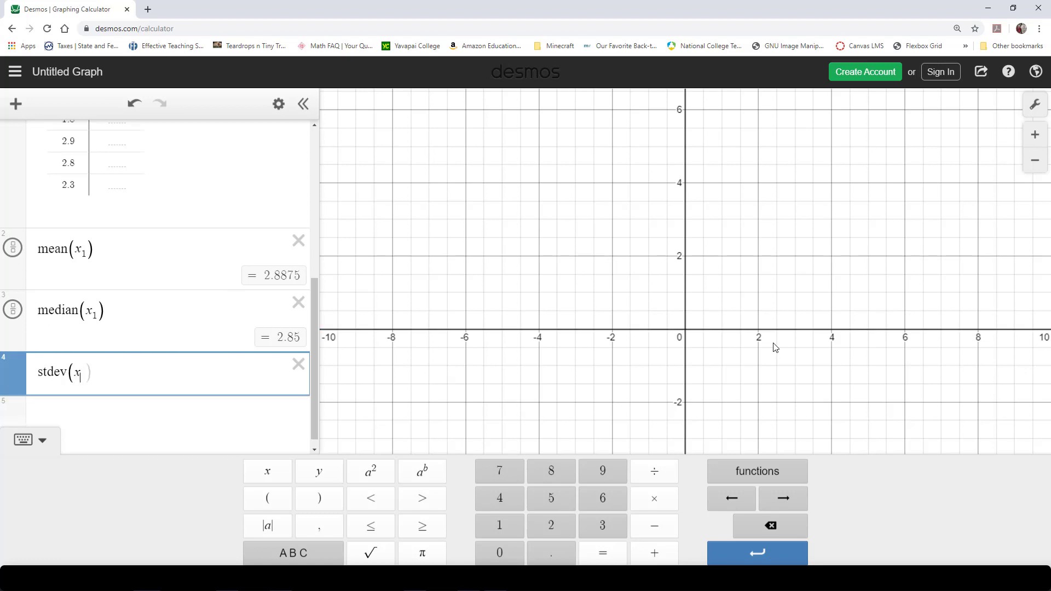
type("1")
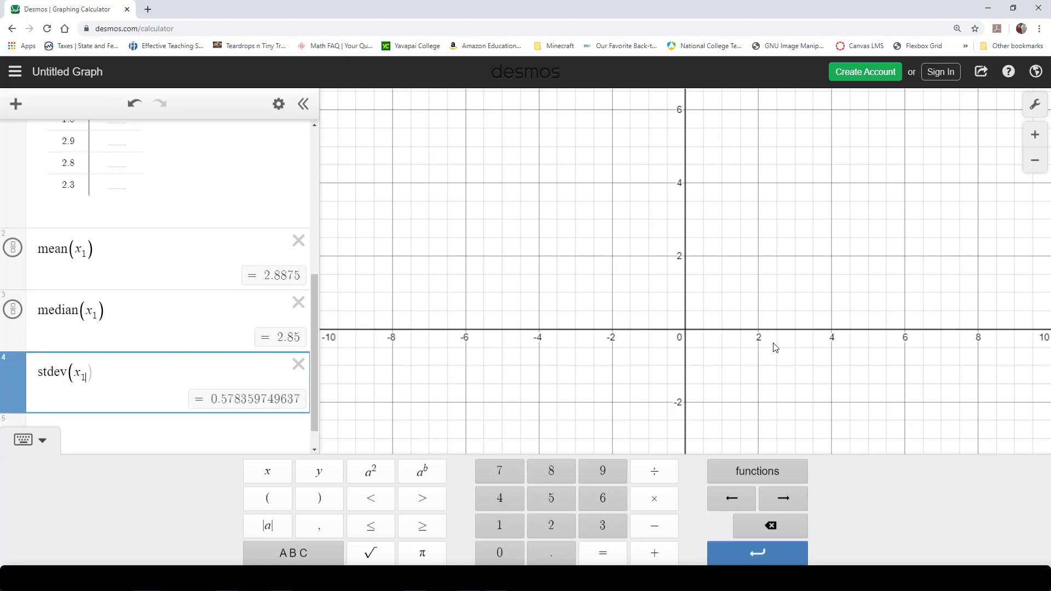